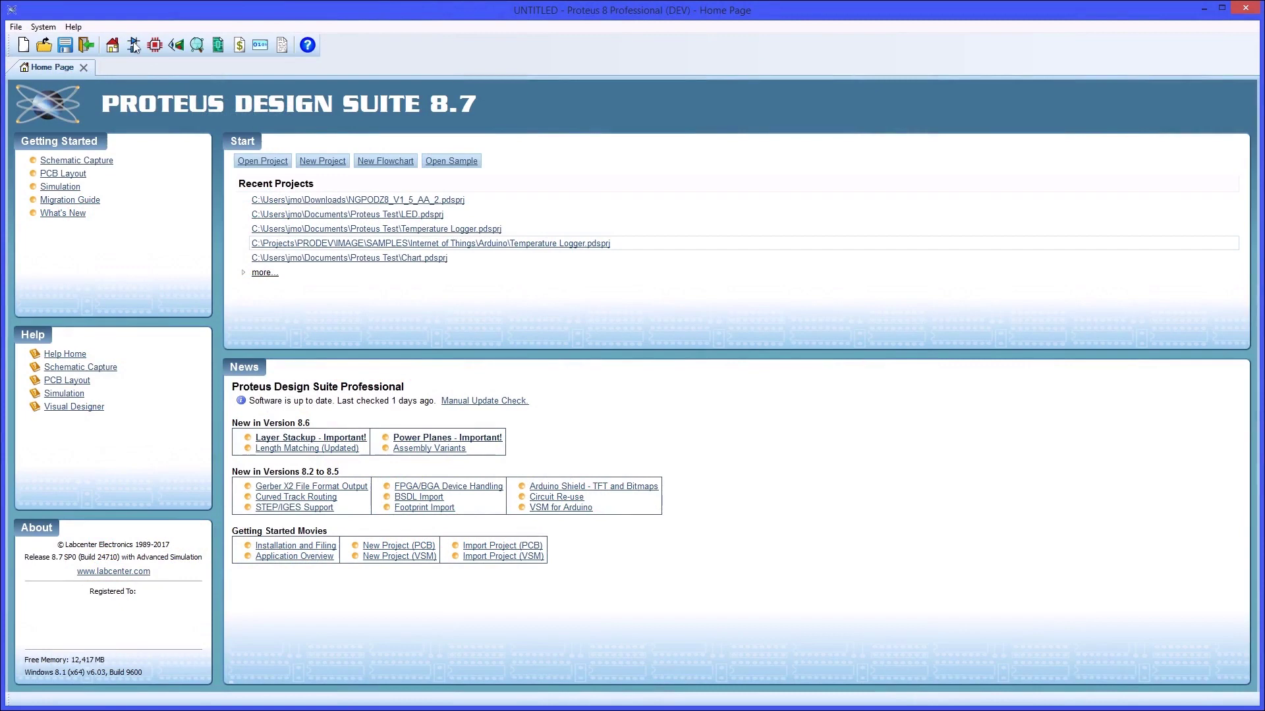
- Start a new schematic and import the BSDL file 5CEBA4F17_256_ed+clks.bsd
left_click(134, 45)
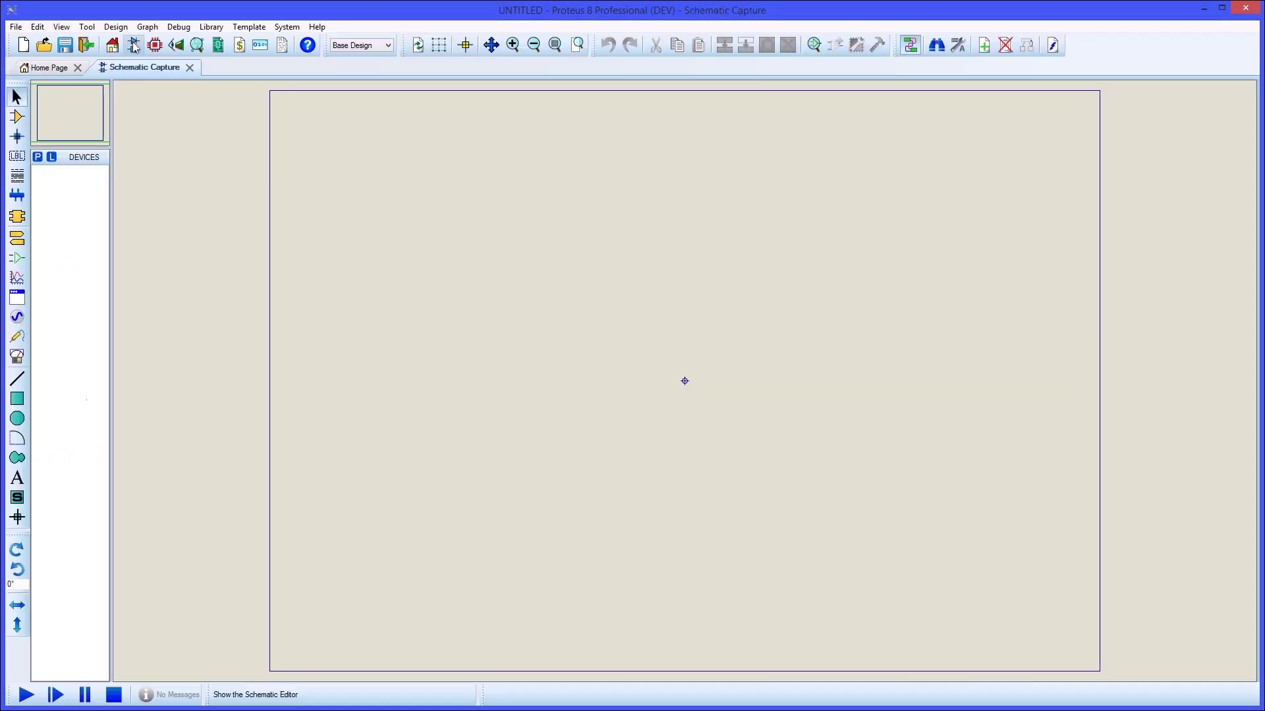
left_click(211, 27)
left_click(227, 125)
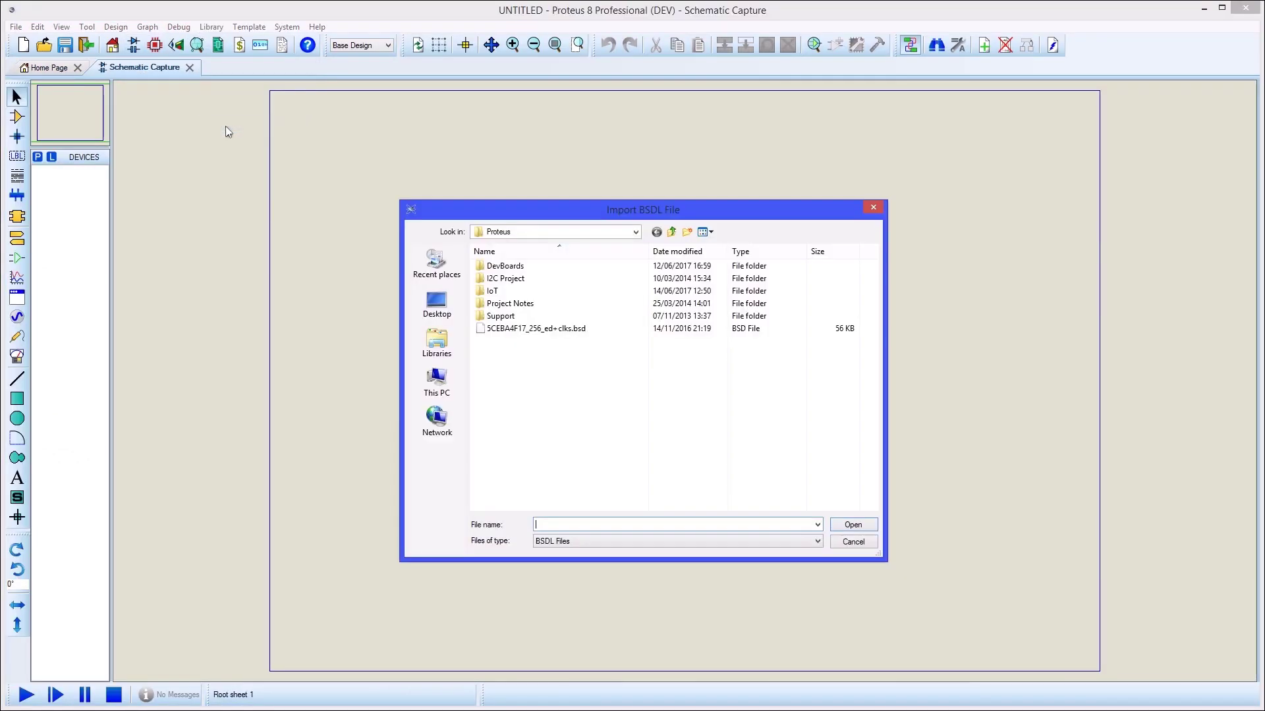
left_click(556, 330)
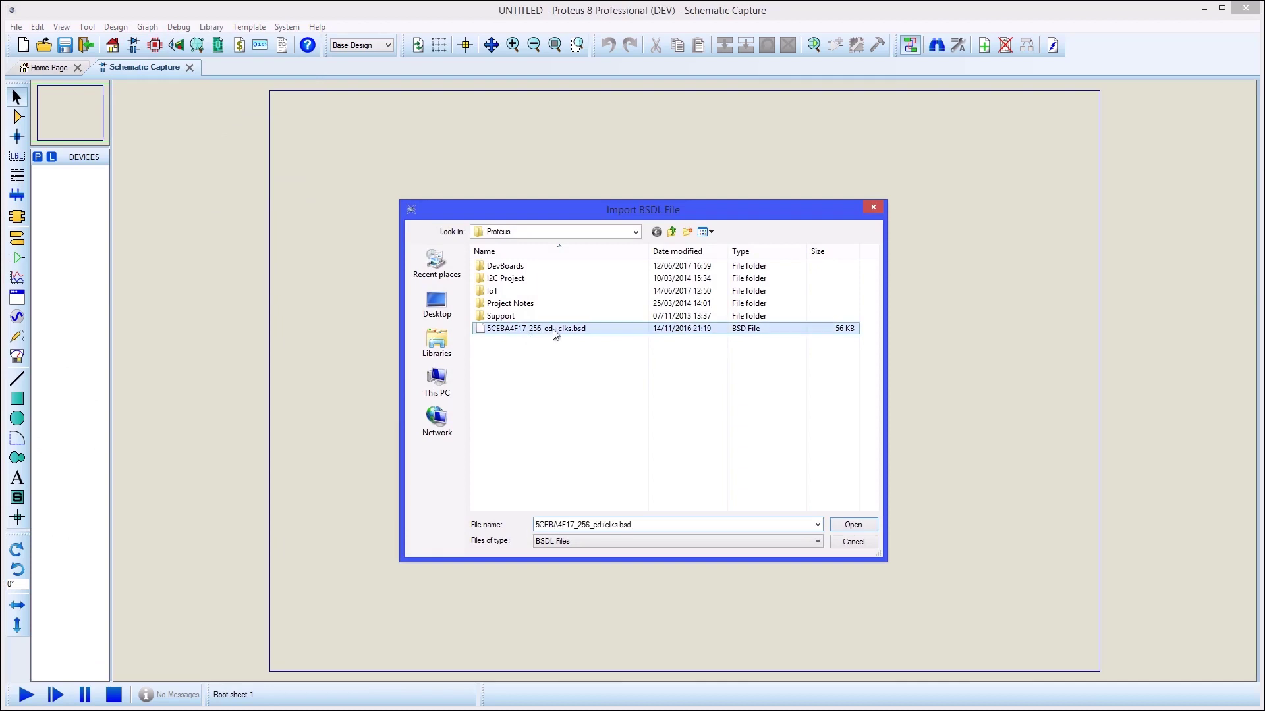
left_click(854, 525)
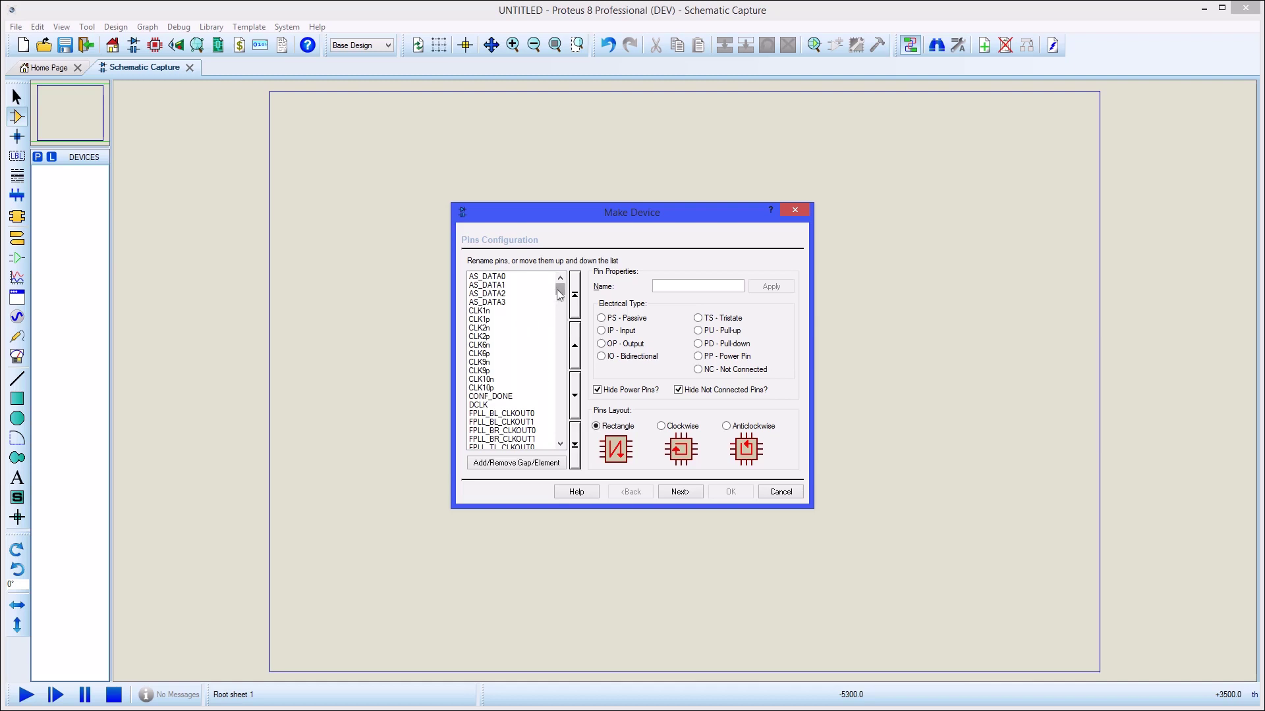
- Move the six FPLL clock-output pins to the top of the pin list
mouse_move(558, 290)
left_mouse_down()
mouse_move(556, 341)
mouse_move(560, 292)
left_mouse_up()
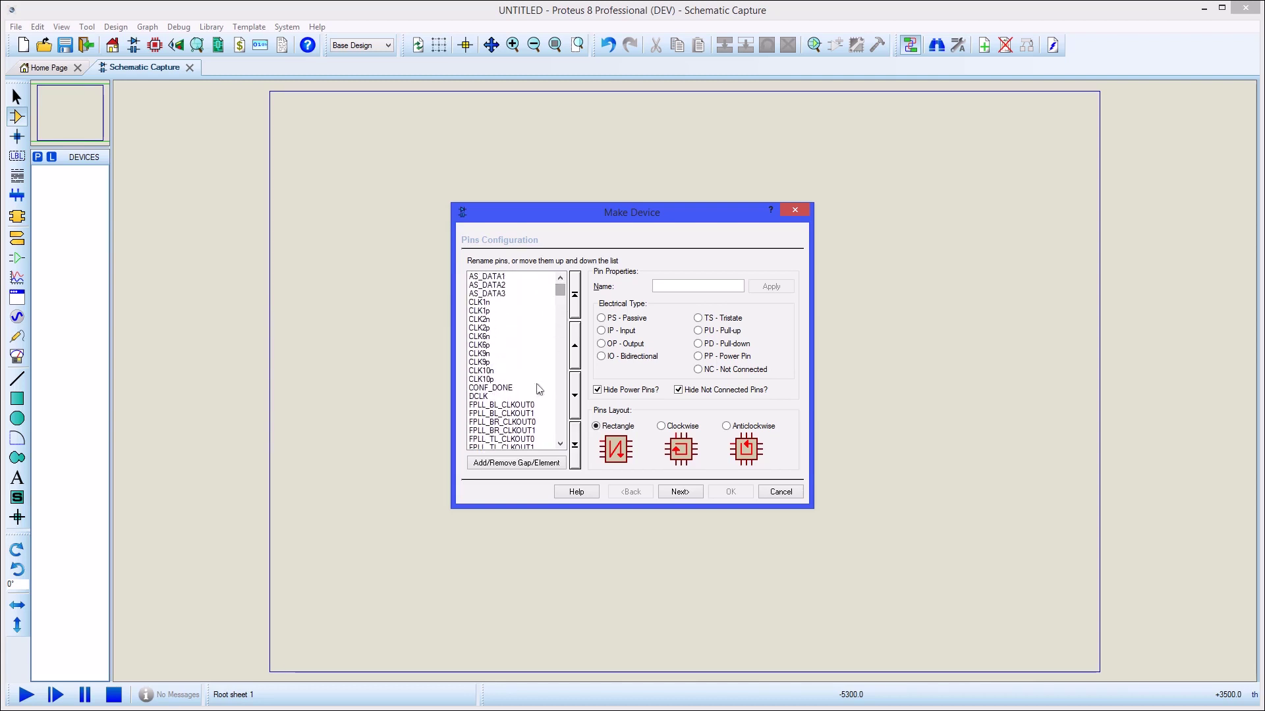
left_click(531, 445)
left_click_drag(531, 433, 528, 392)
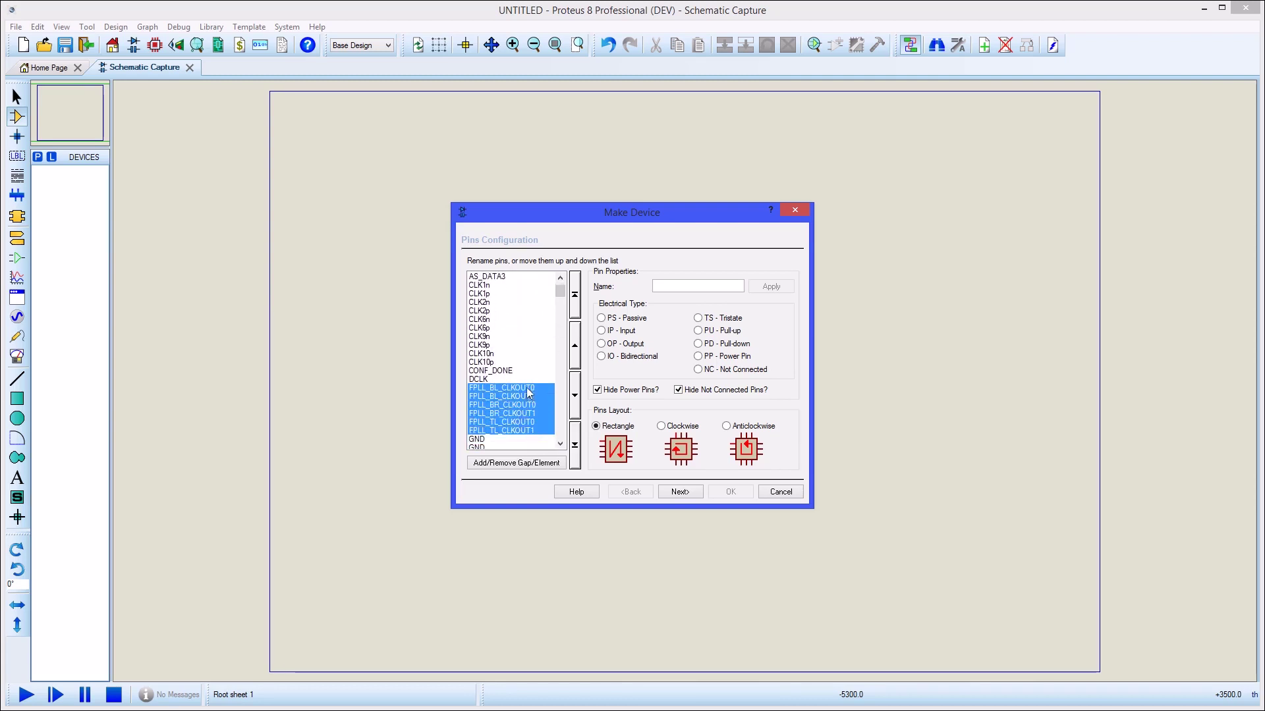
left_click(573, 295)
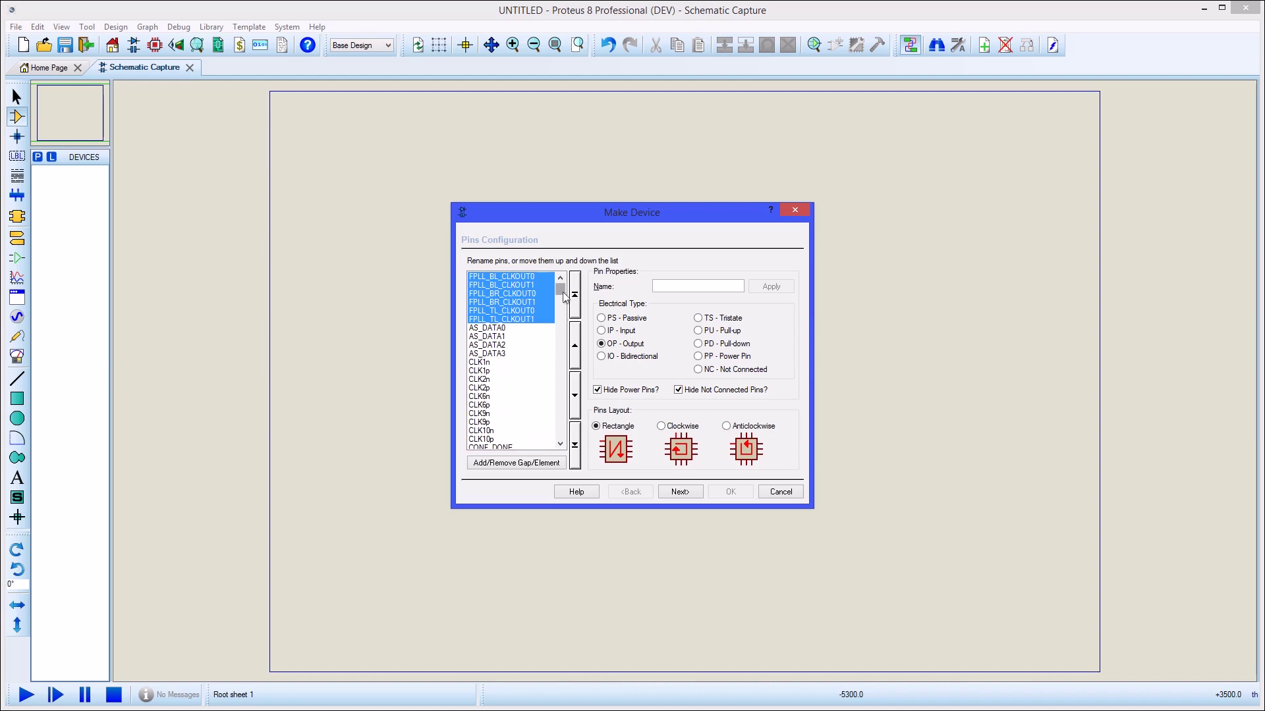
- Move the NC pins down the list so they sit below the JTAG pins
left_click_drag(563, 297, 552, 402)
left_click_drag(511, 363, 508, 390)
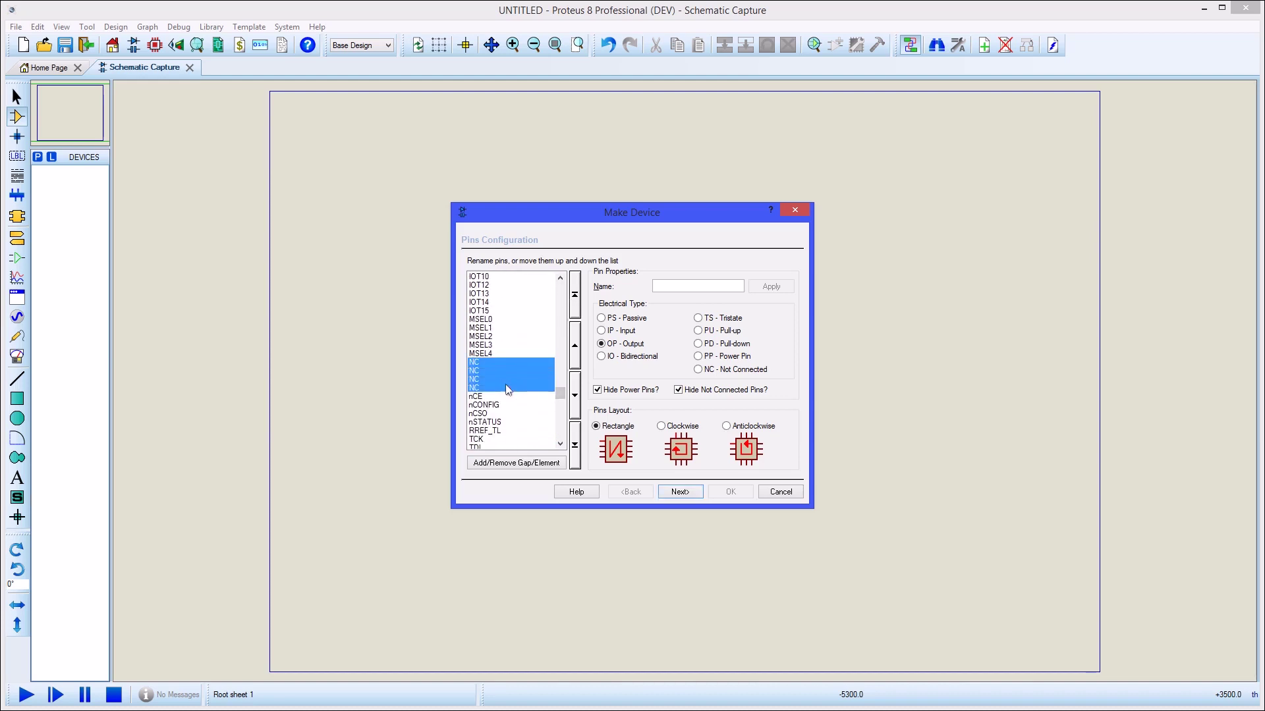
left_click(575, 396)
left_click(576, 397)
left_click(575, 396)
left_click(576, 398)
left_click(577, 399)
left_click(578, 400)
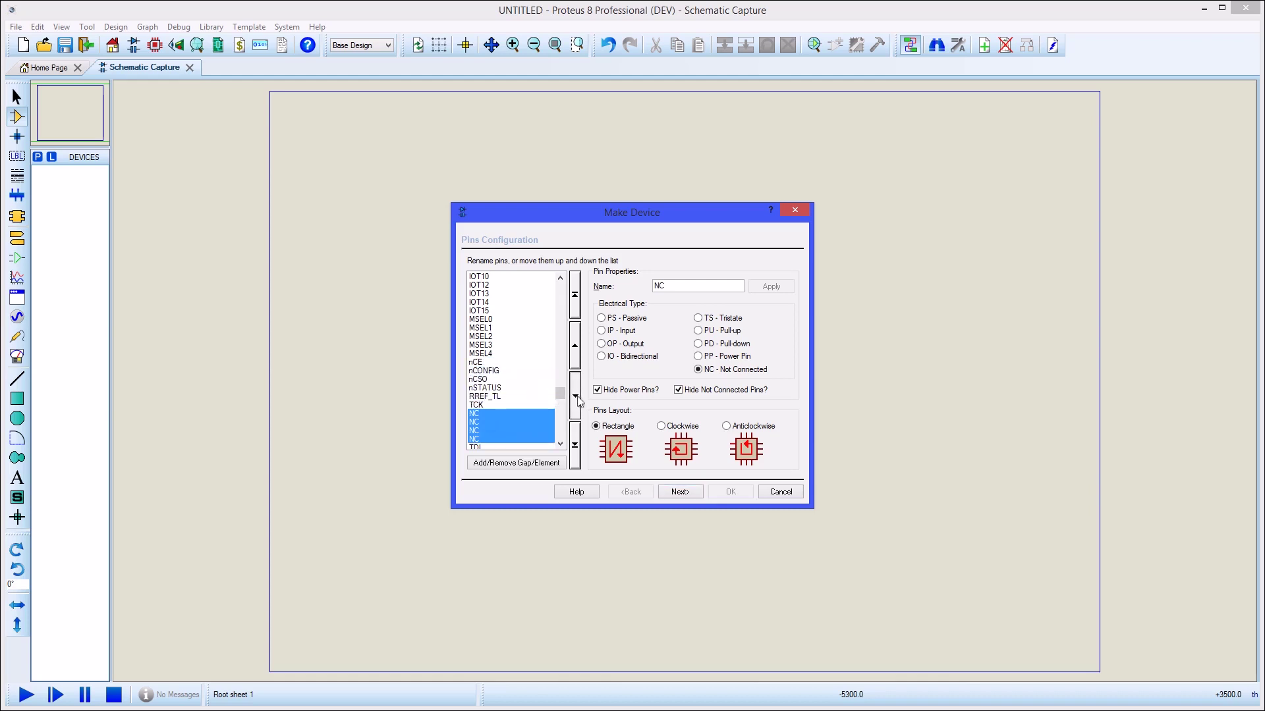
left_click(578, 400)
- Insert gaps above pins IOA3 and IOR1, then pick pin IOT15
left_click(562, 384)
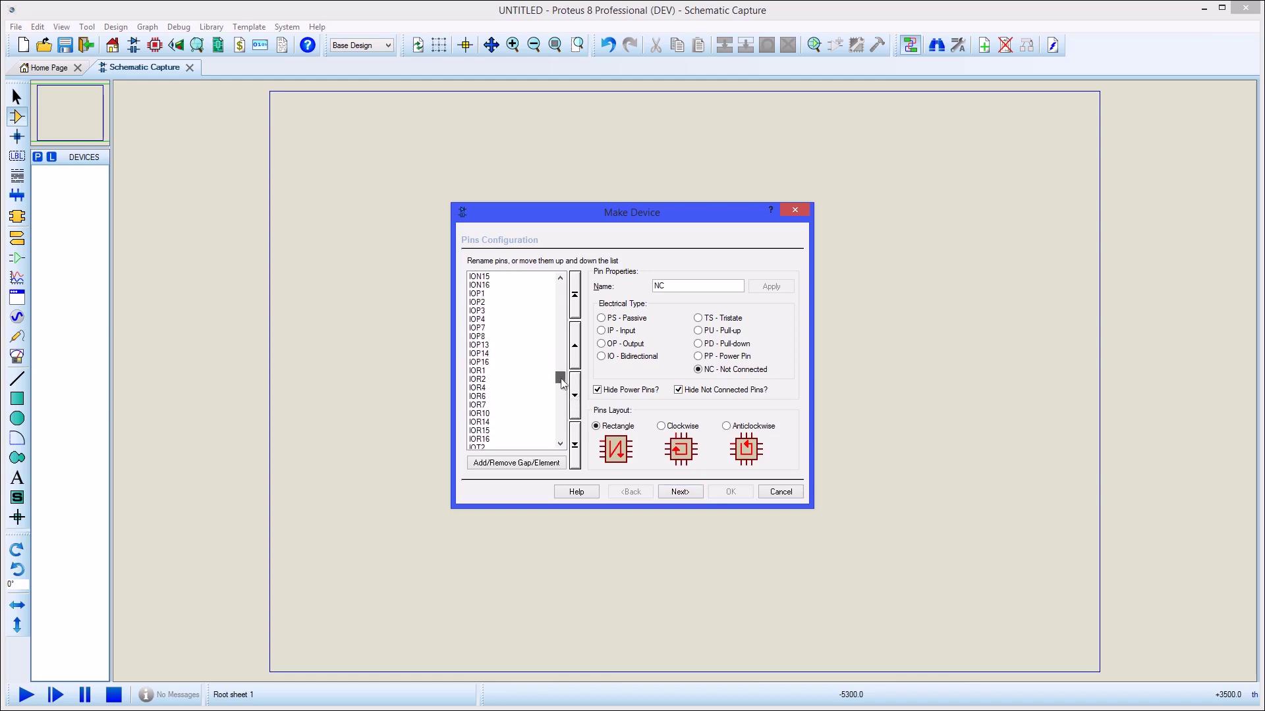
left_click_drag(562, 384, 557, 327)
left_click(475, 389)
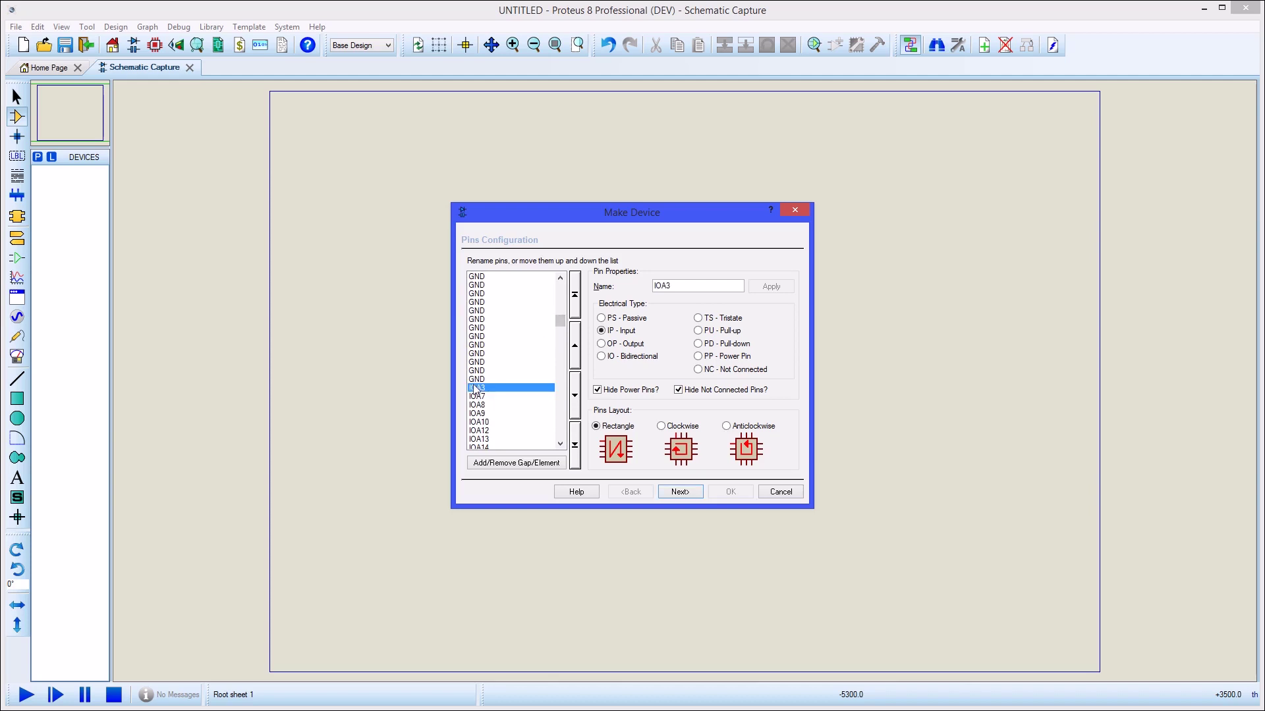
left_click(511, 467)
left_click_drag(559, 322, 562, 387)
left_click(479, 312)
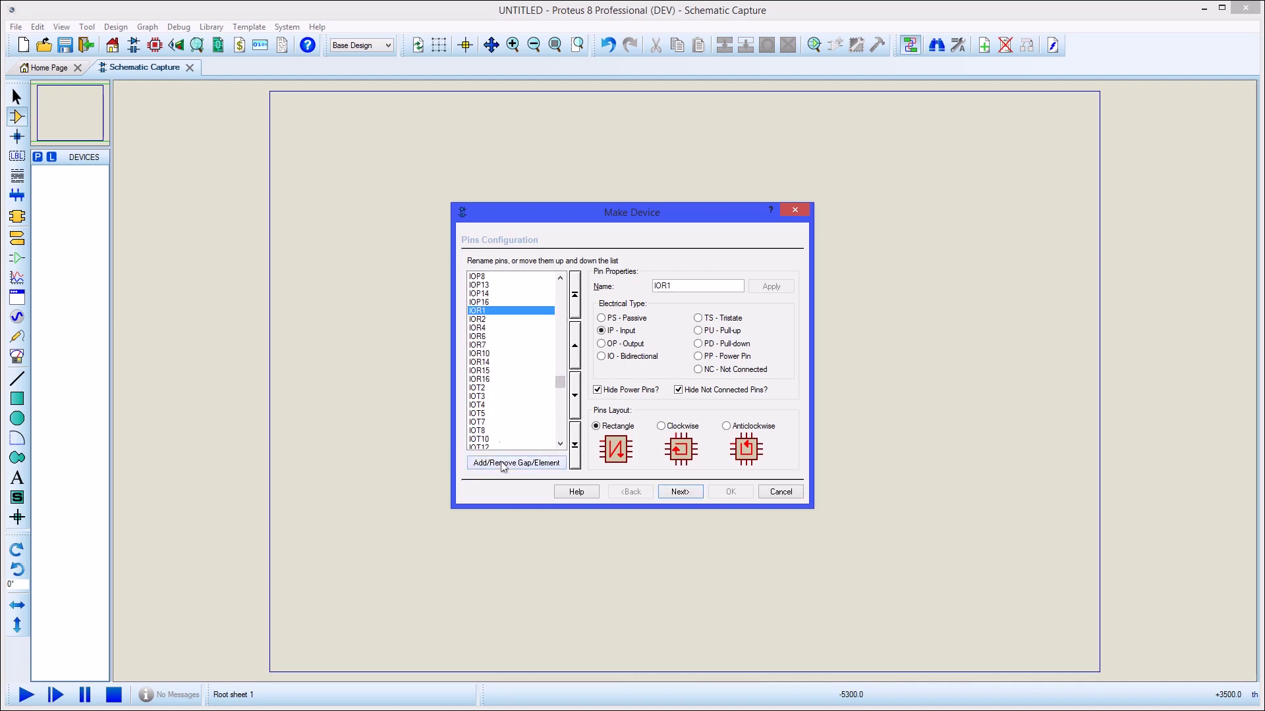
left_click(502, 463)
left_click_drag(560, 382, 561, 392)
left_click(487, 345)
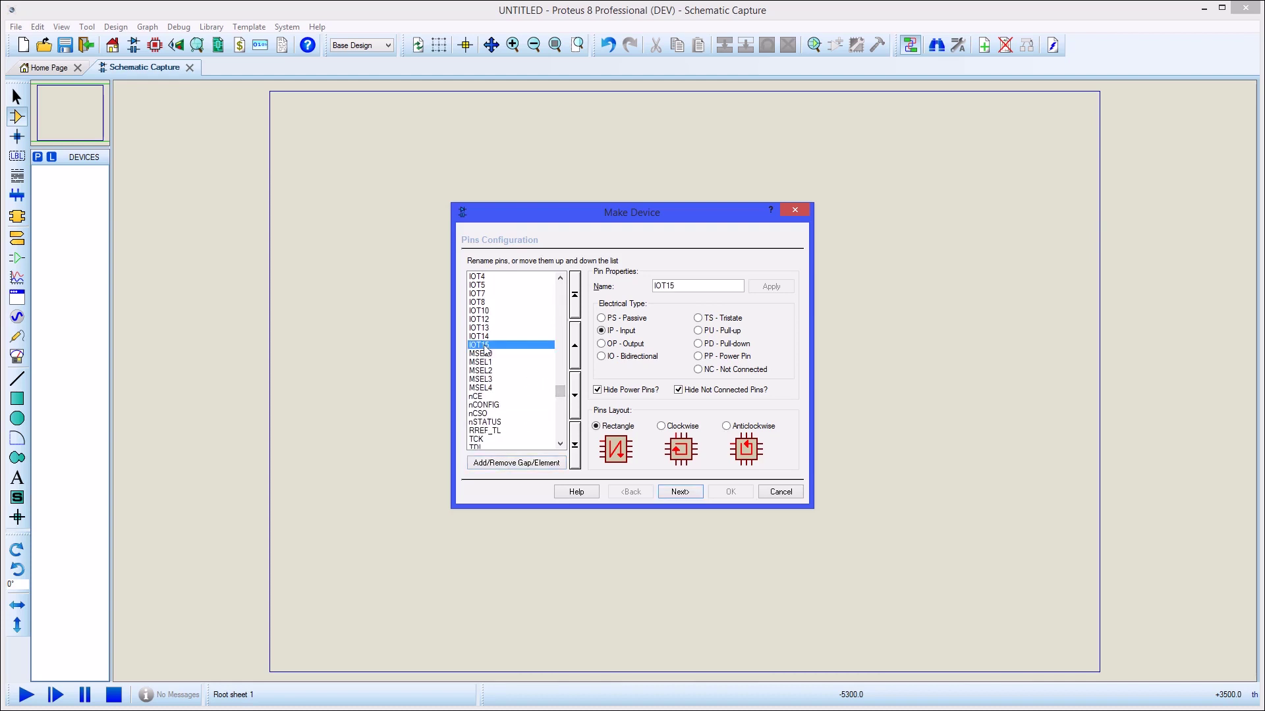
- Rename pin IOT15 to HELLO and apply the change
double_click(682, 287)
type("HELLO")
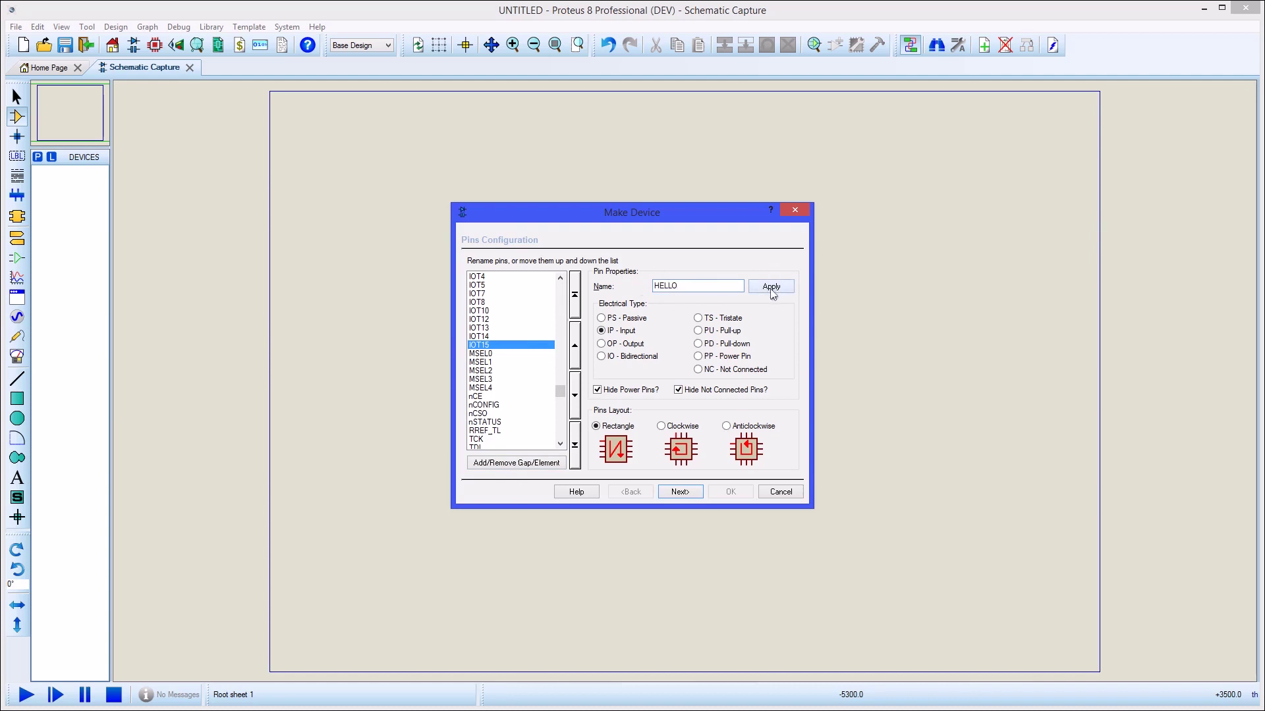
left_click(772, 288)
left_click(559, 444)
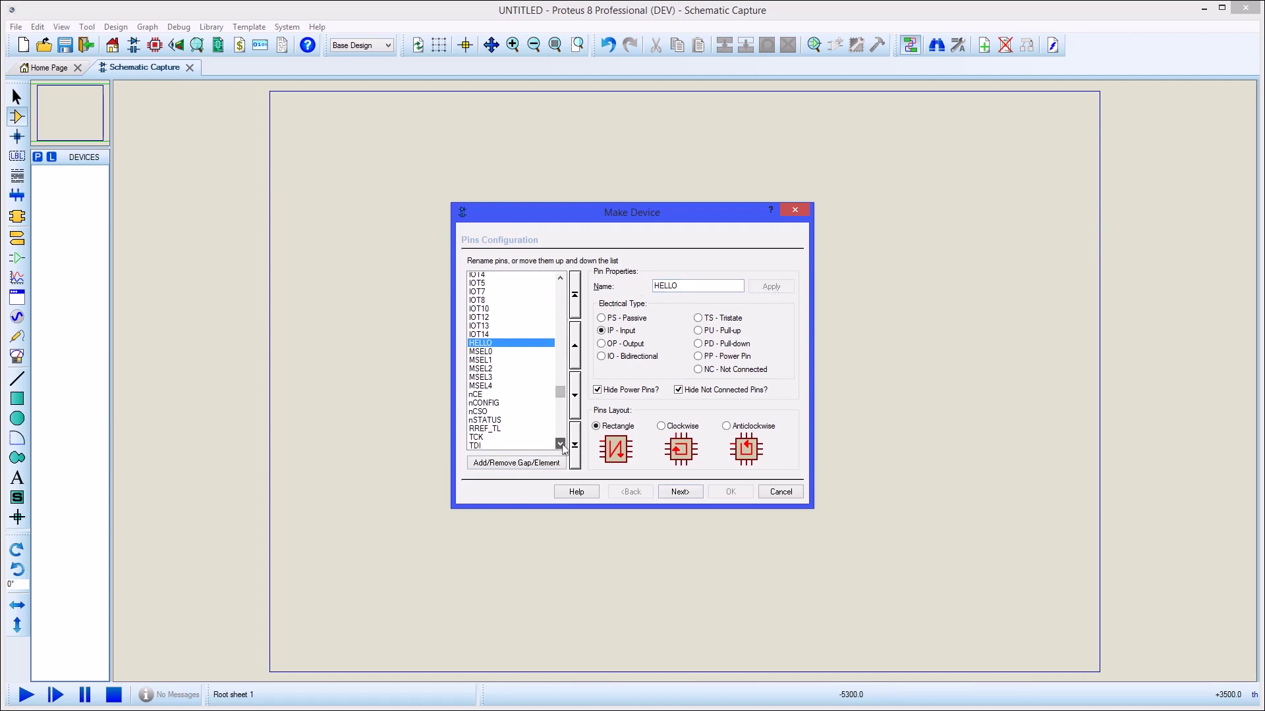
scroll(563, 450, "down", 3)
left_click_drag(491, 397, 493, 425)
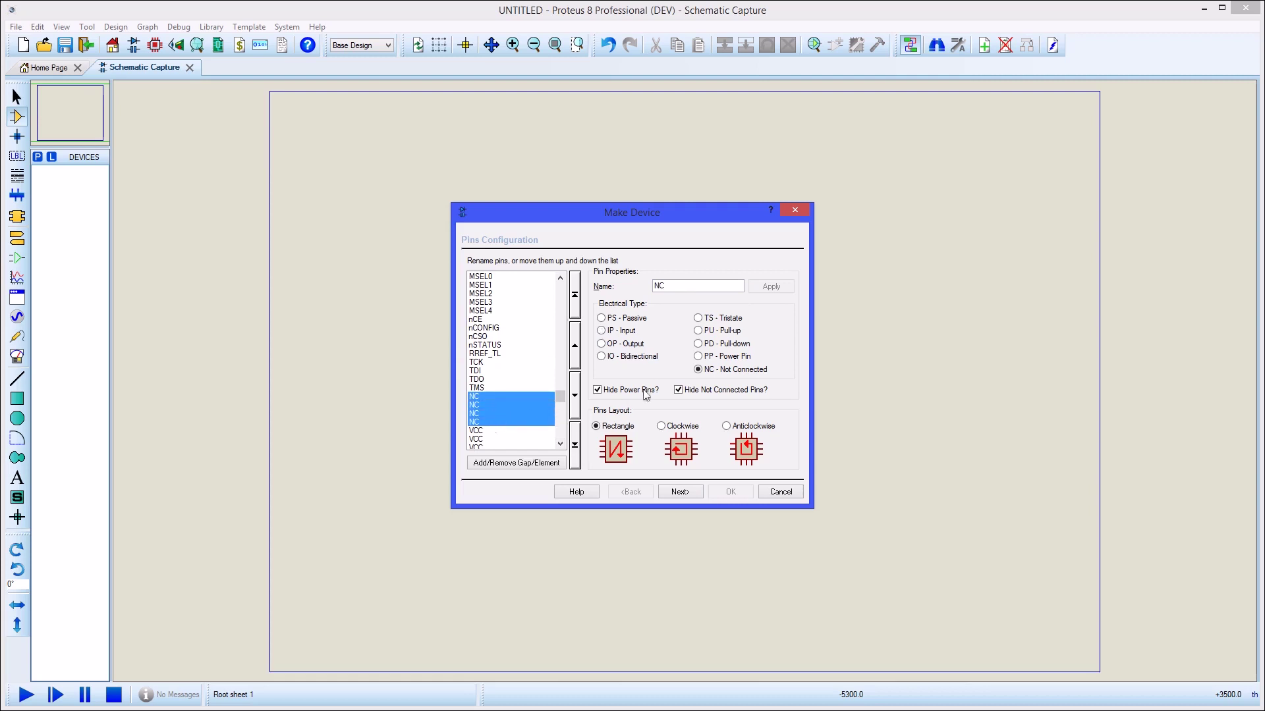
- Preview the symbol with not-connected pins shown, then hide them again
left_click(681, 395)
left_click(681, 395)
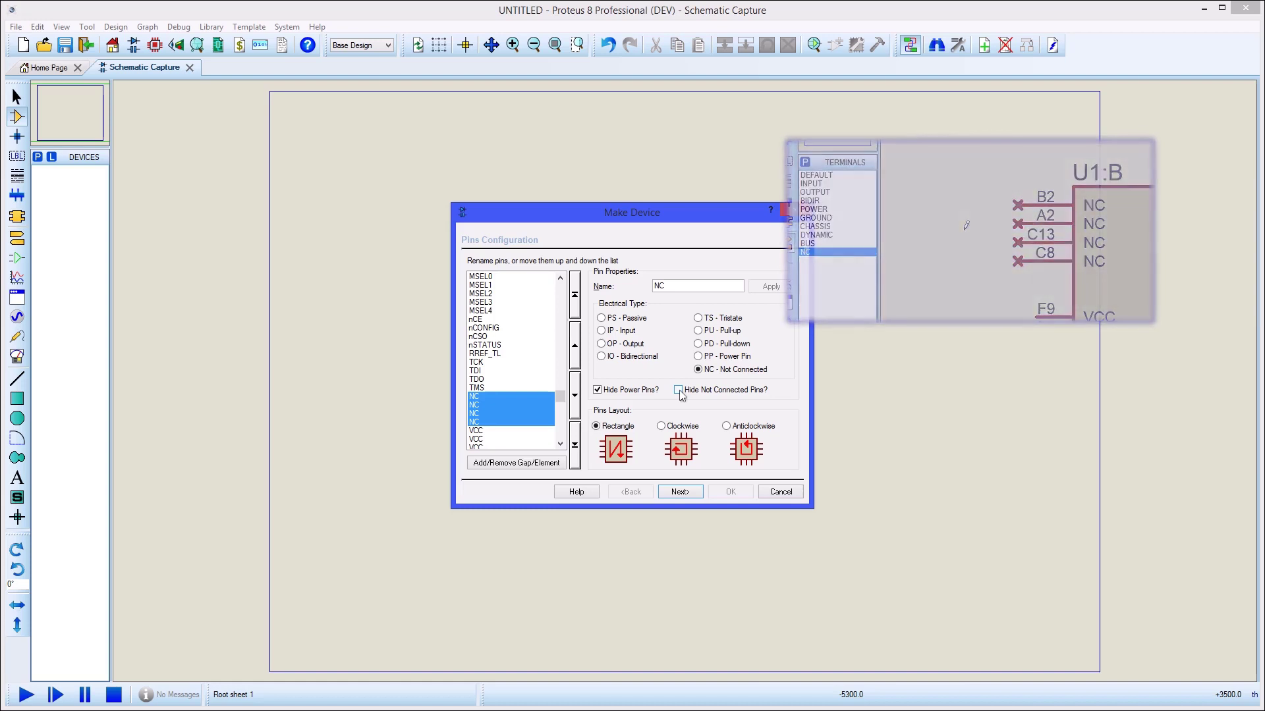
left_click(681, 392)
scroll(560, 399, "down", 3)
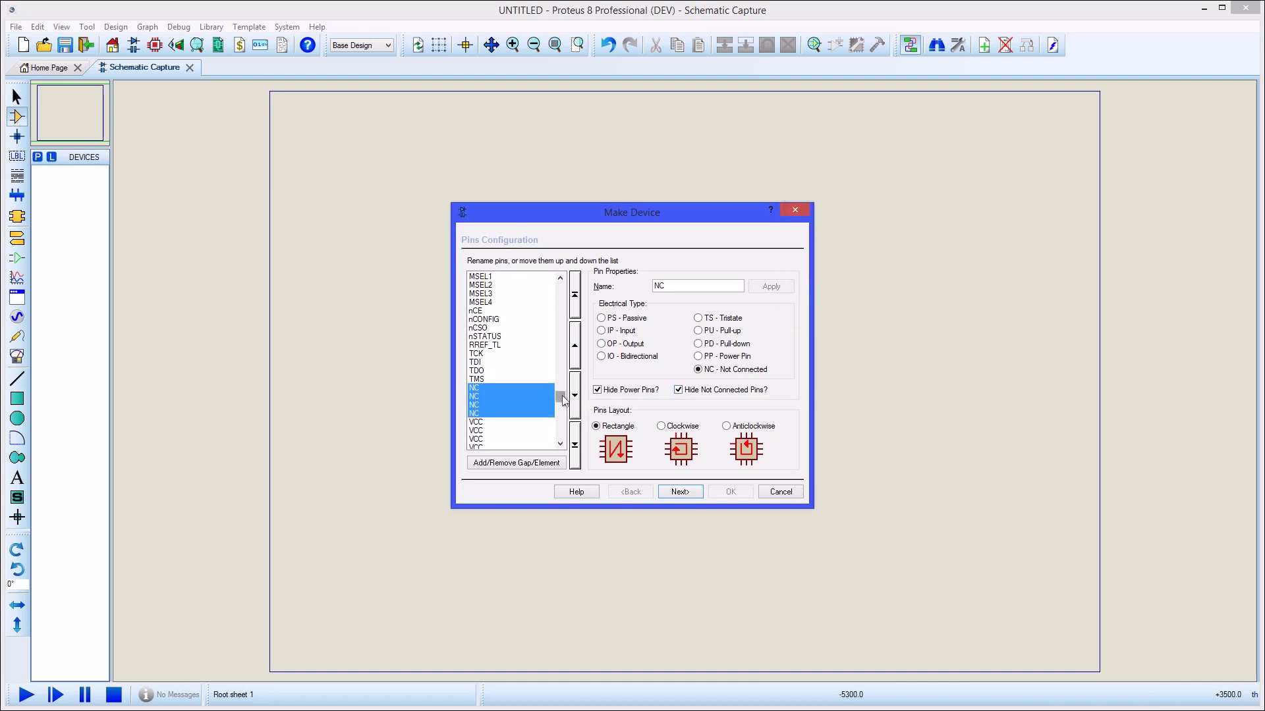
- Make the VCC pin block power pins and keep power pins hidden on the symbol
left_click_drag(502, 345, 498, 415)
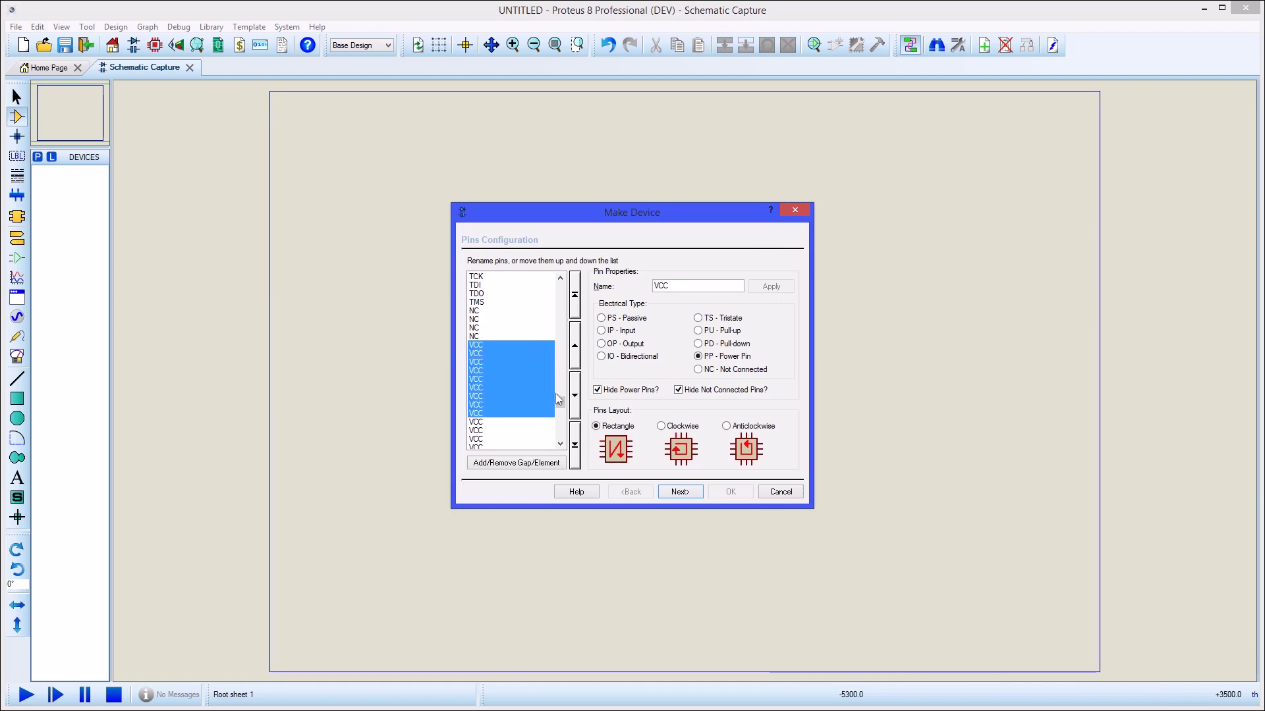
left_click(697, 357)
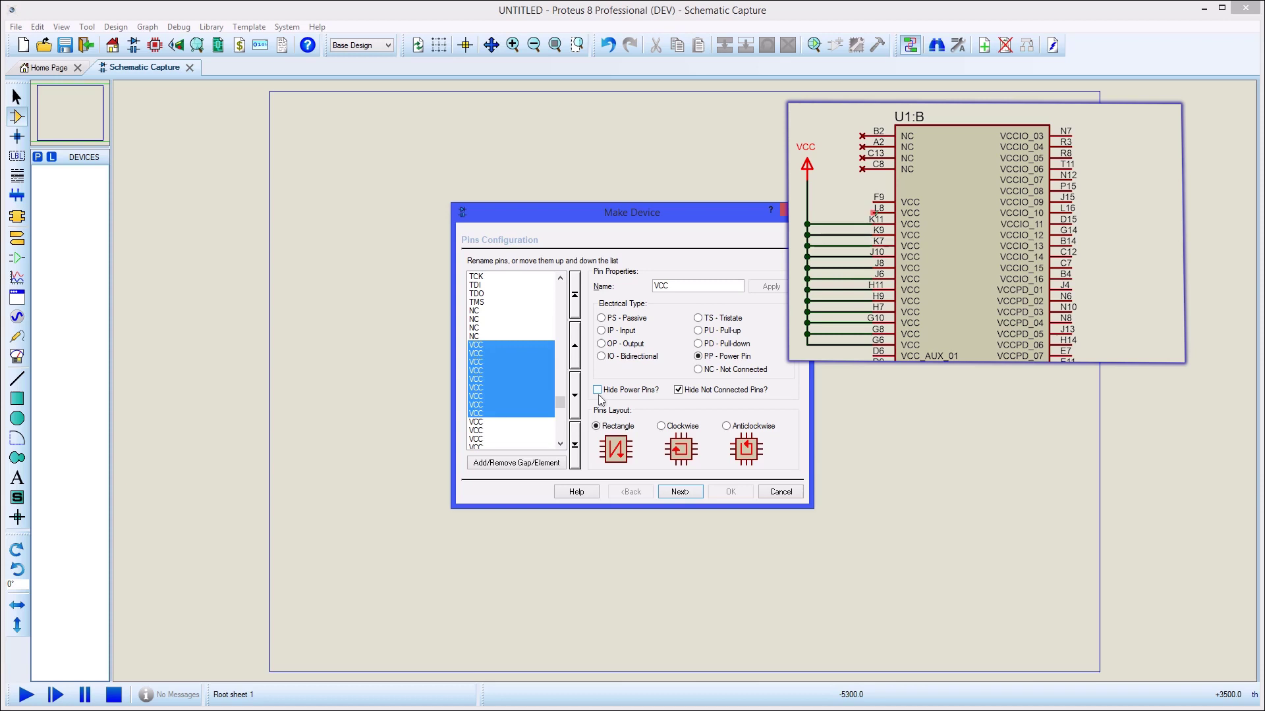
left_click(598, 393)
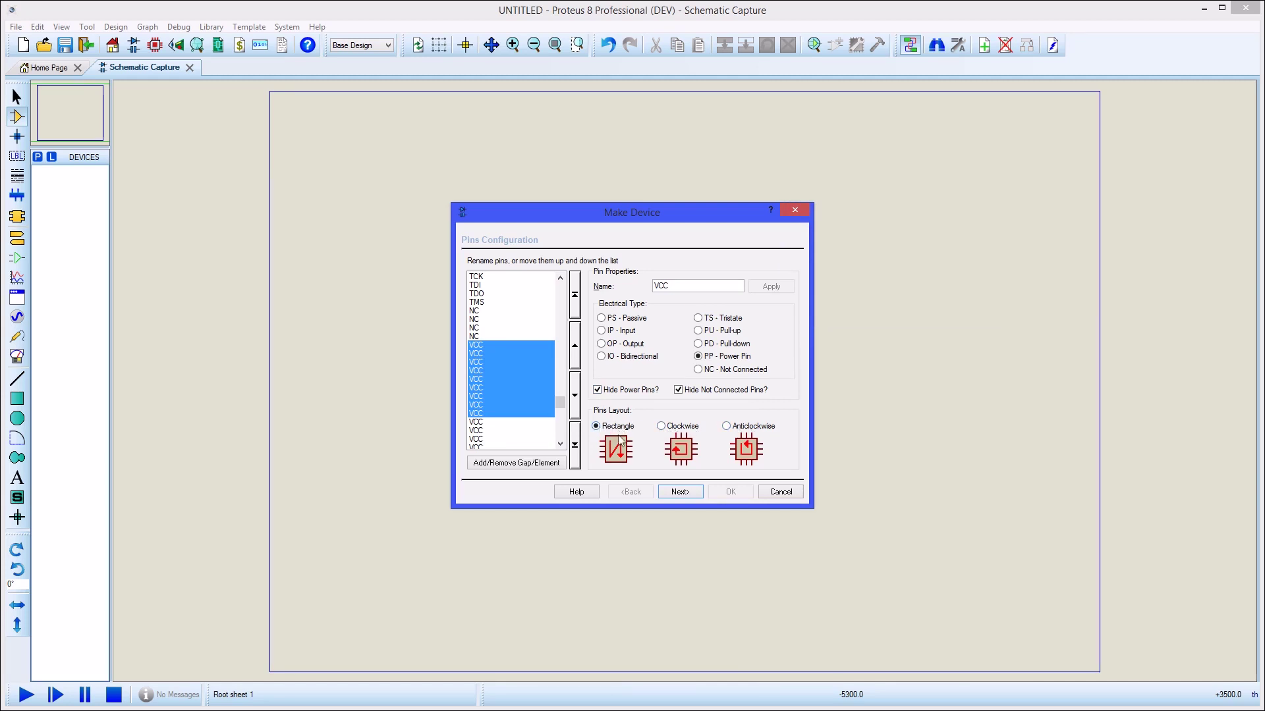
- Advance to the packaging step and browse the library for a new package
left_click(672, 495)
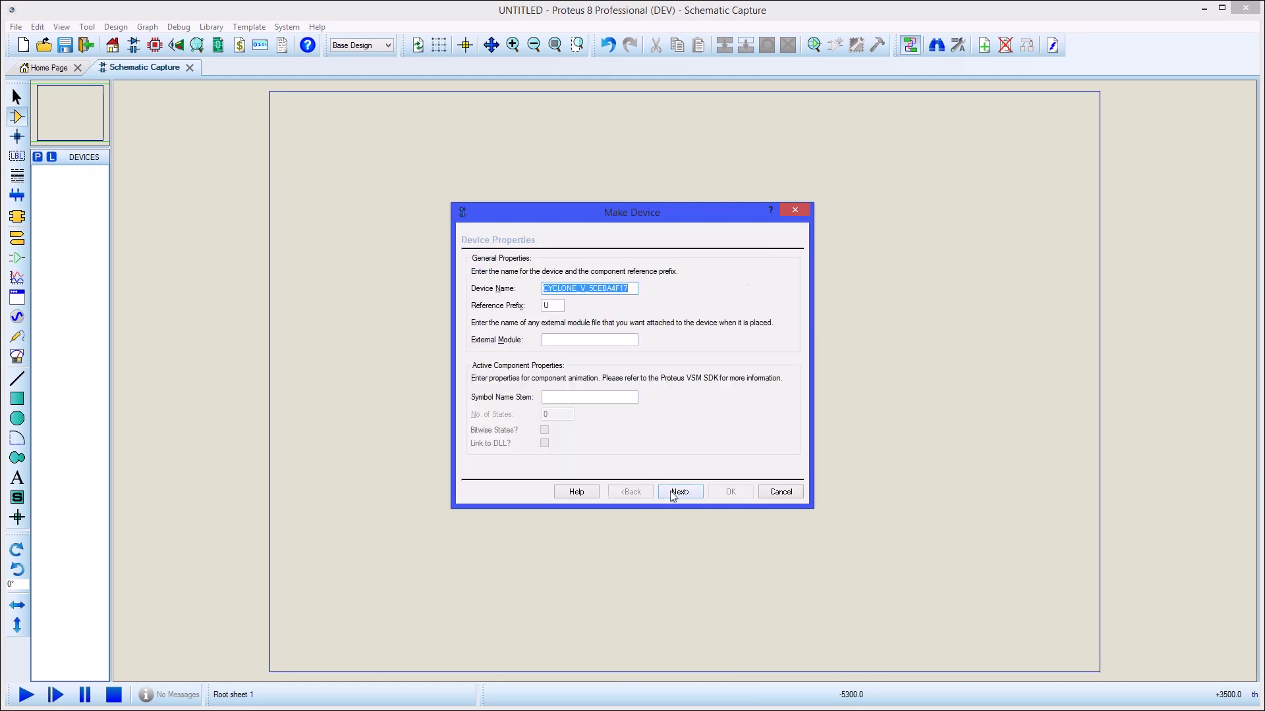
left_click(672, 495)
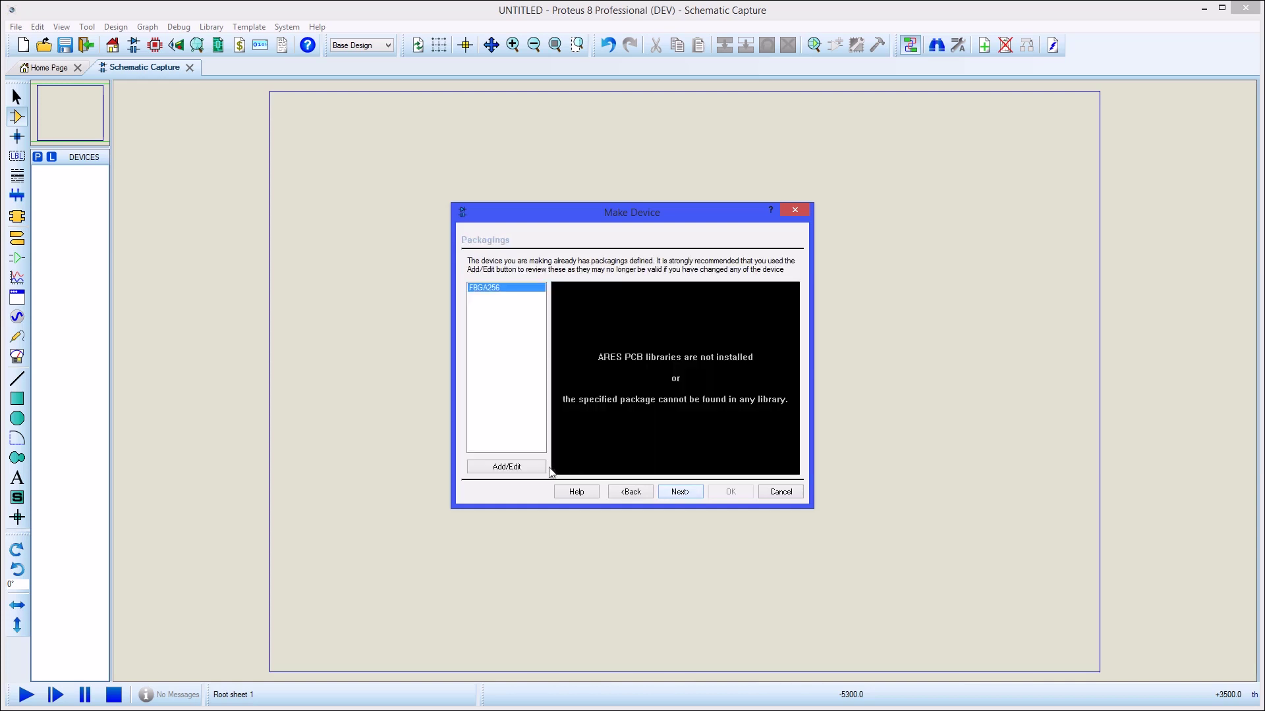
left_click(507, 467)
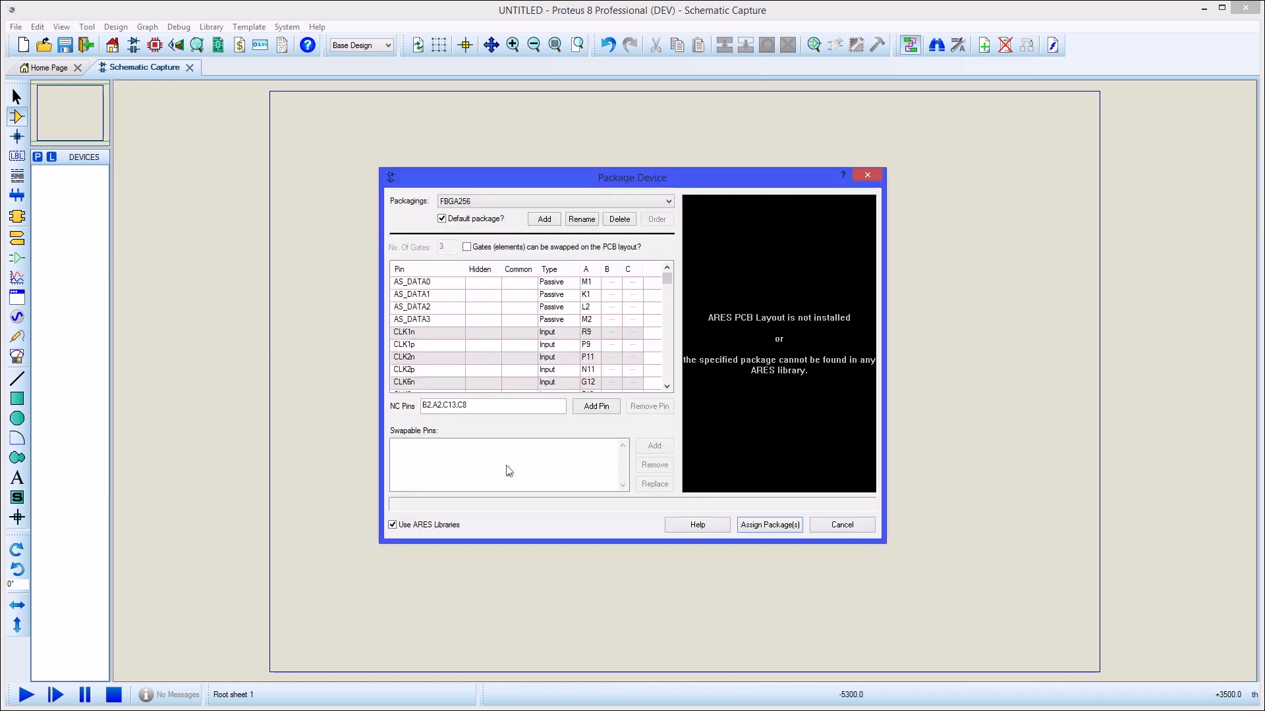
left_click(584, 224)
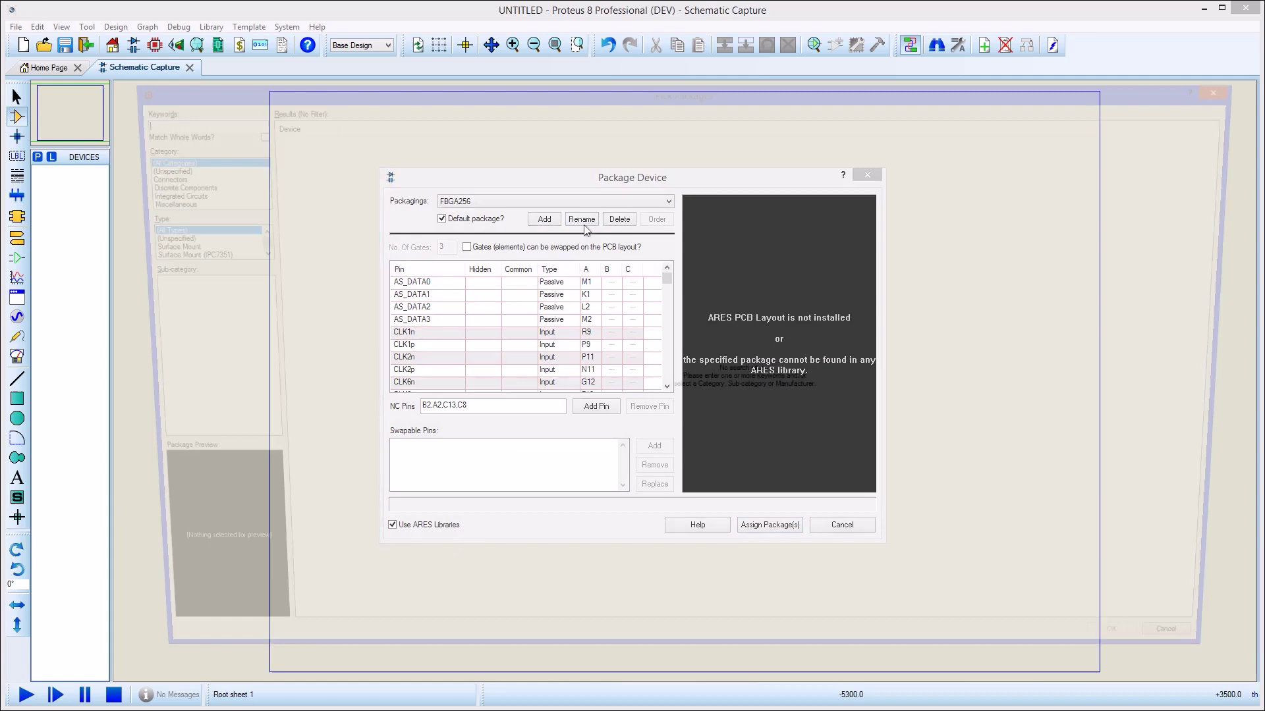
- Find BGA256C100P16X16_1700X1700X200 with keyword 256 and assign it to the device
type("256")
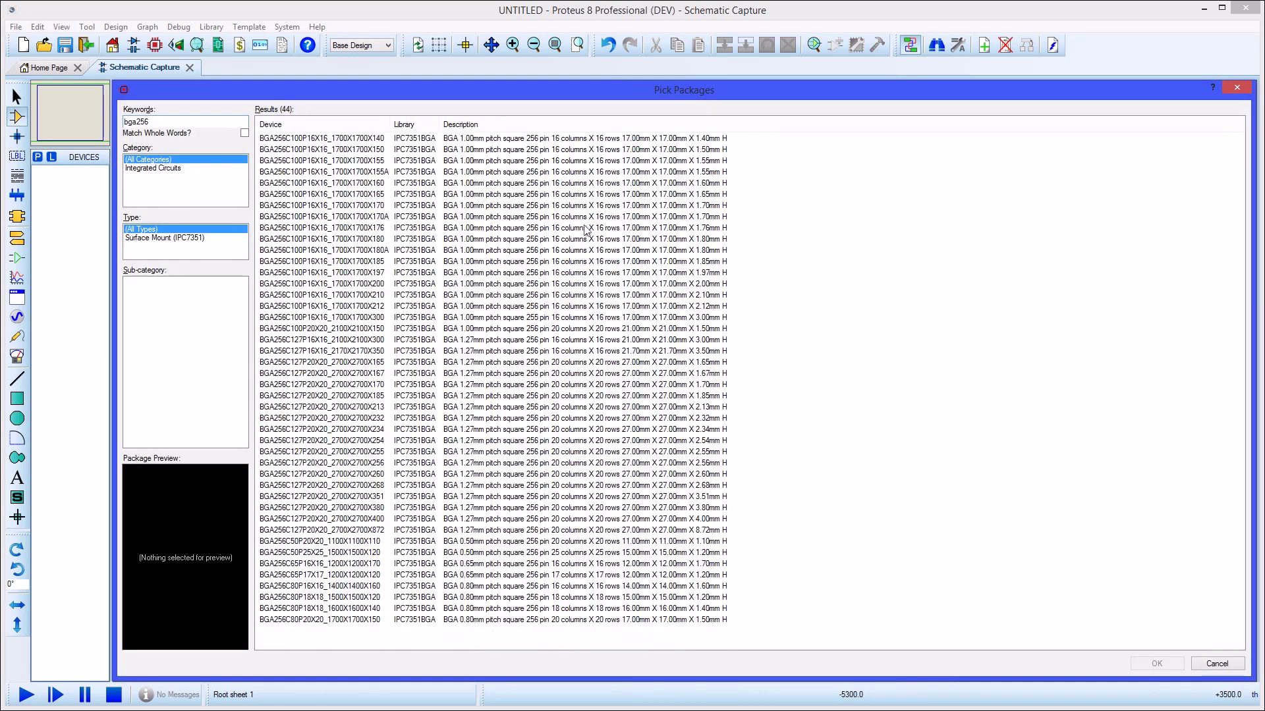
left_click(370, 285)
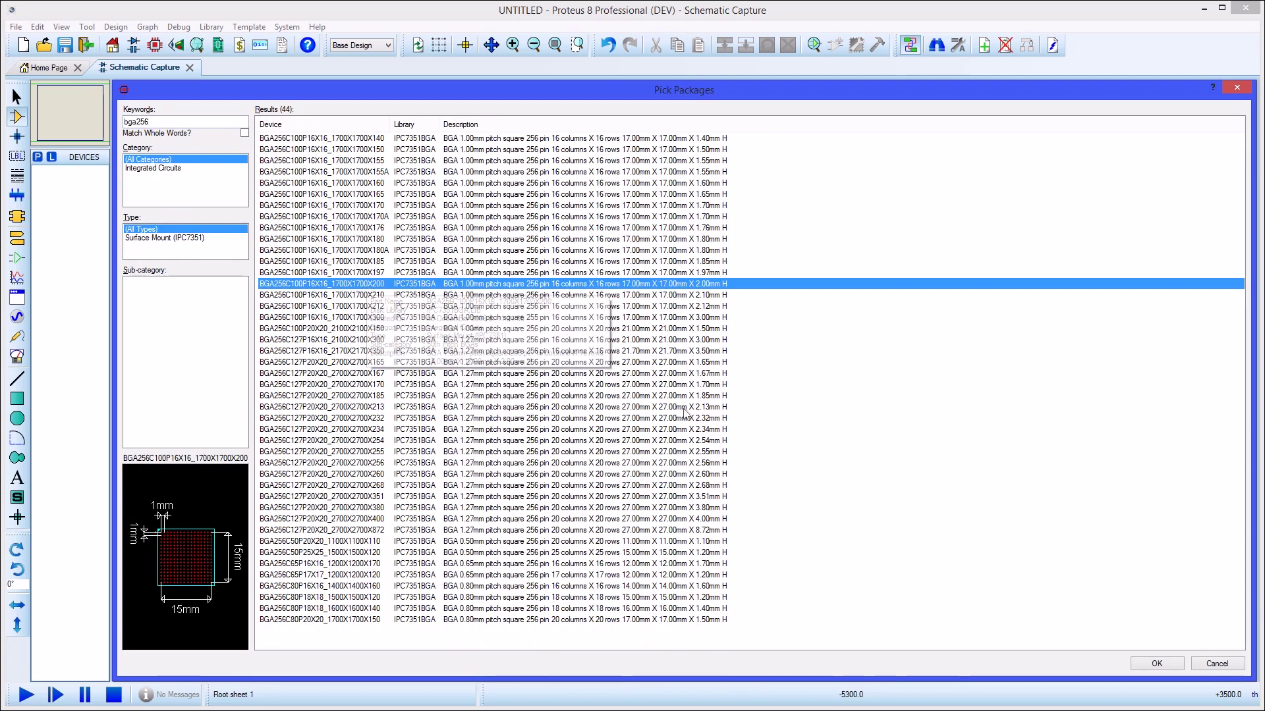
left_click(1146, 664)
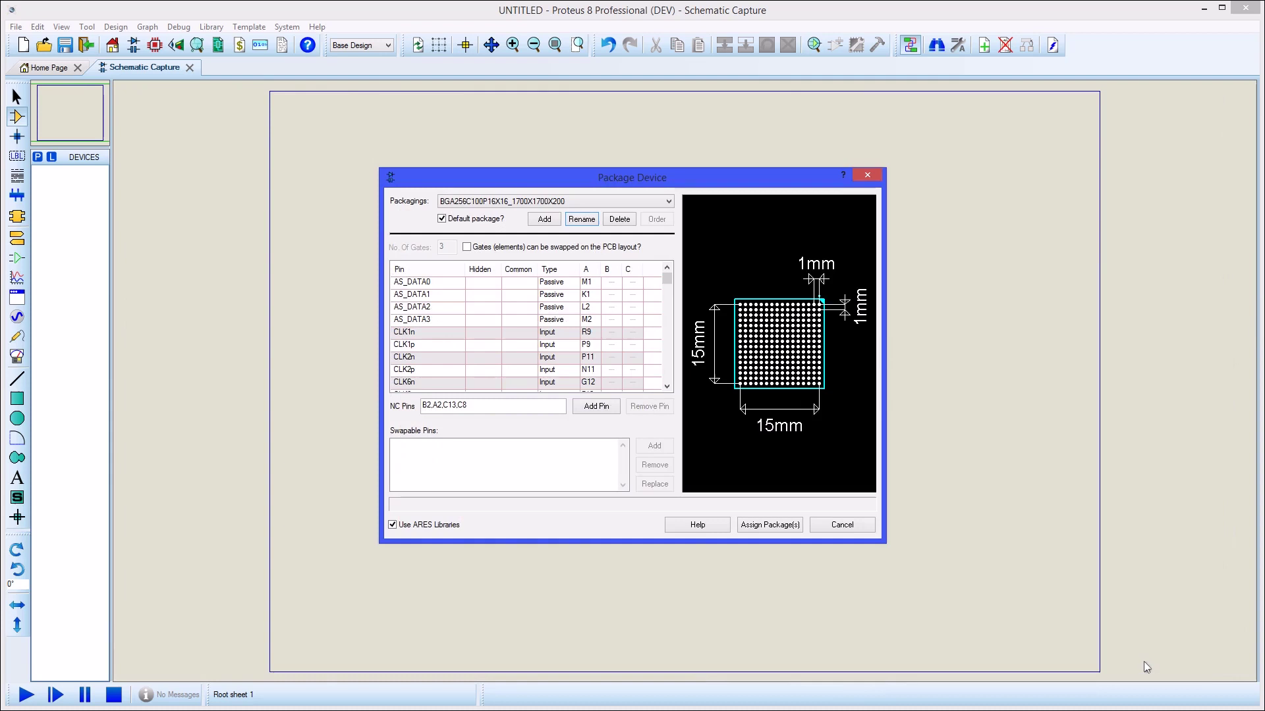
left_click_drag(514, 402, 401, 404)
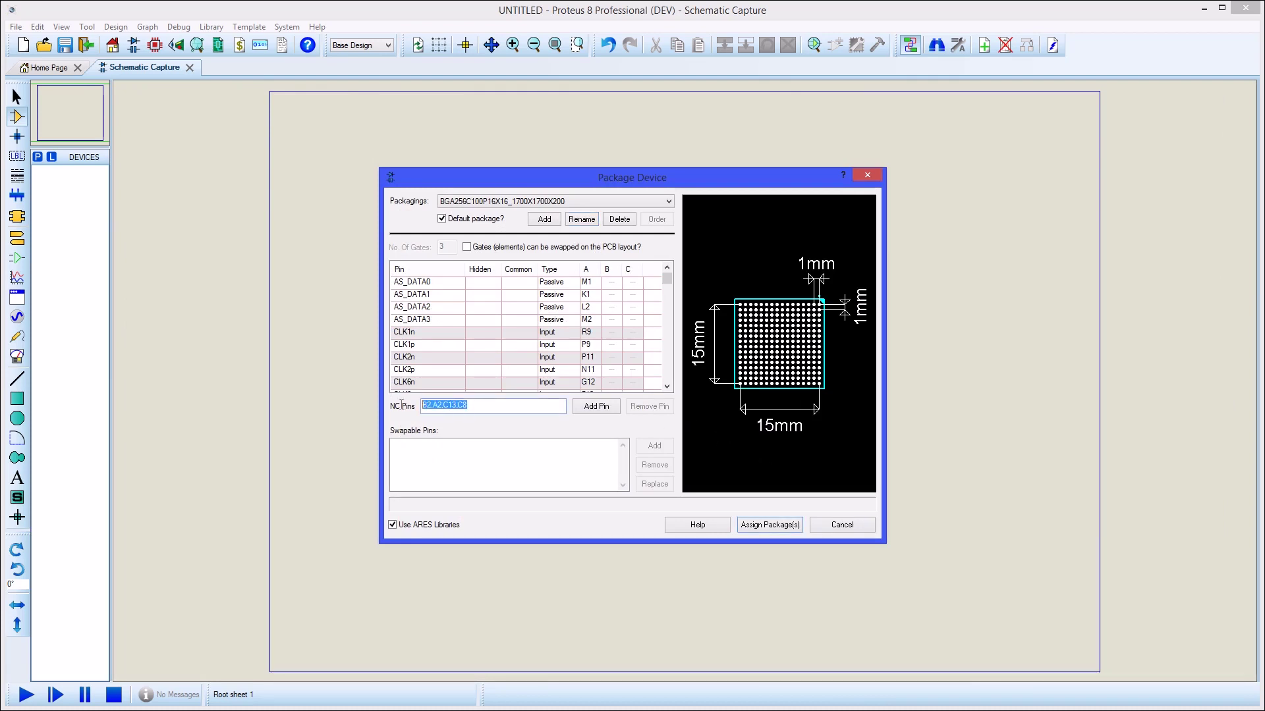
left_click_drag(667, 278, 663, 342)
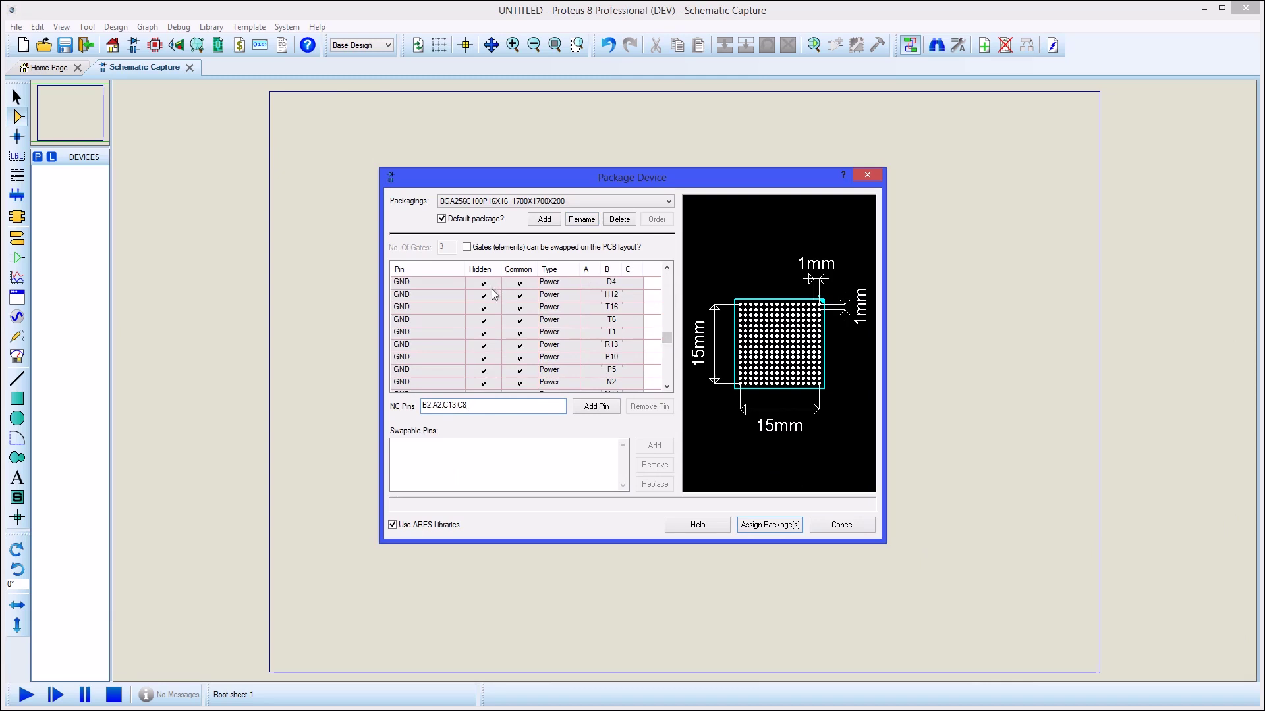
left_click(770, 525)
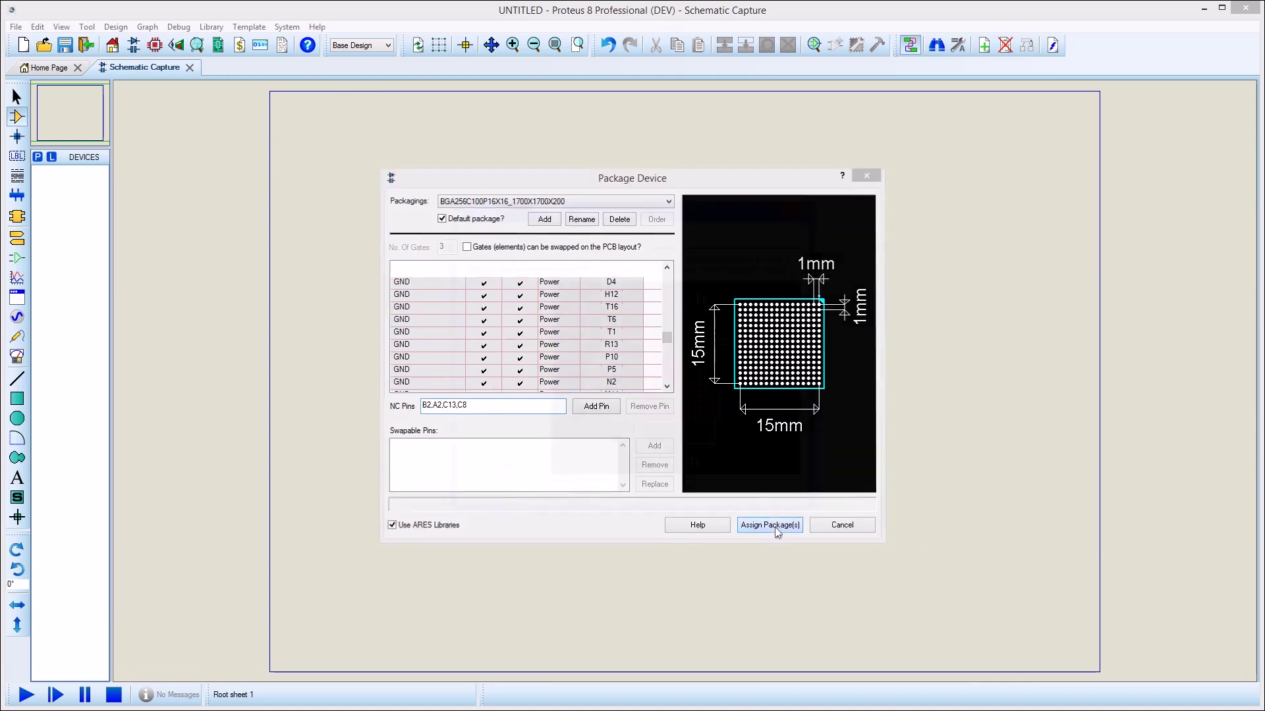
left_click(682, 492)
- Save the CYCLONE_V_5CEBA4F17 device to the USERDVC library
left_click(680, 492)
left_click(680, 492)
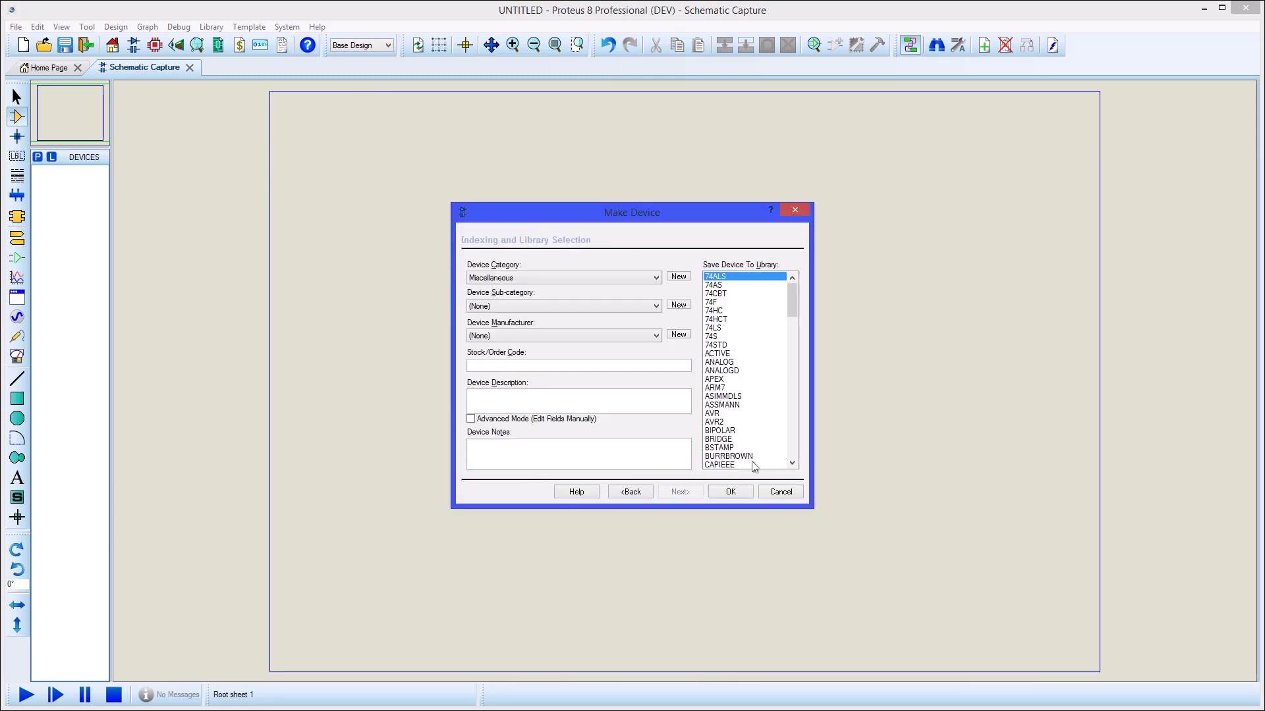
left_click_drag(791, 306, 784, 435)
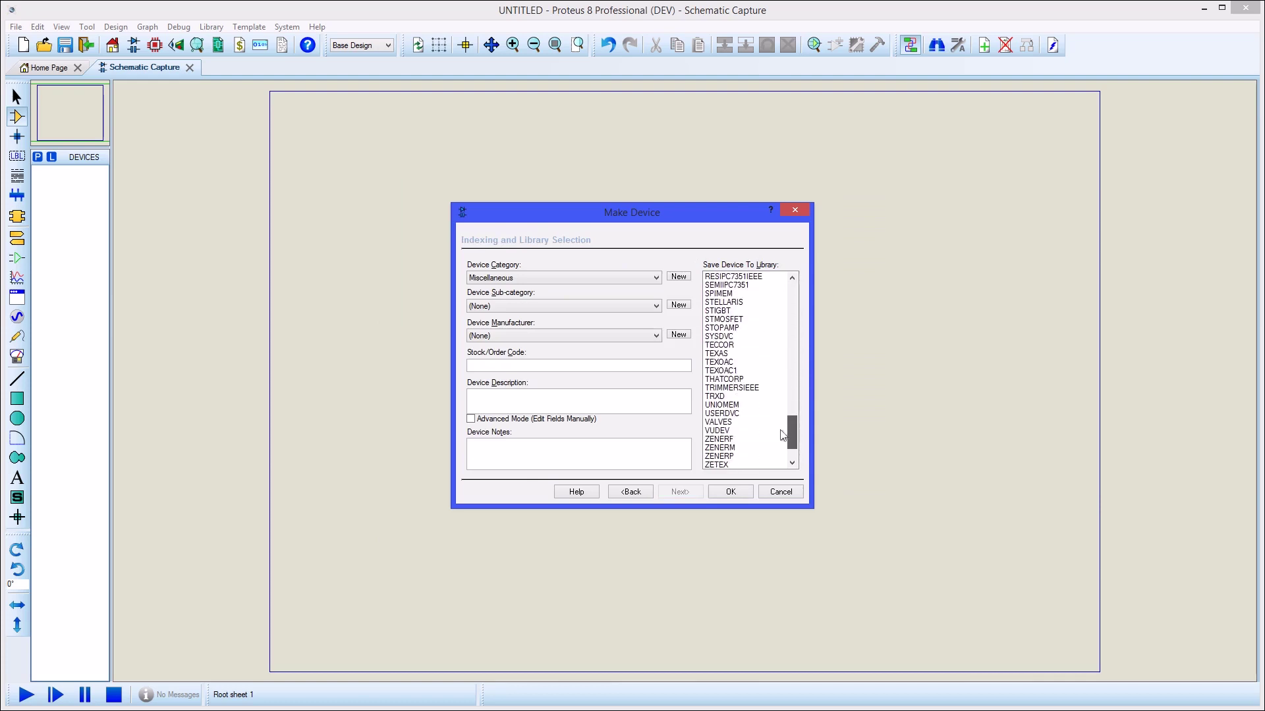
left_click(731, 415)
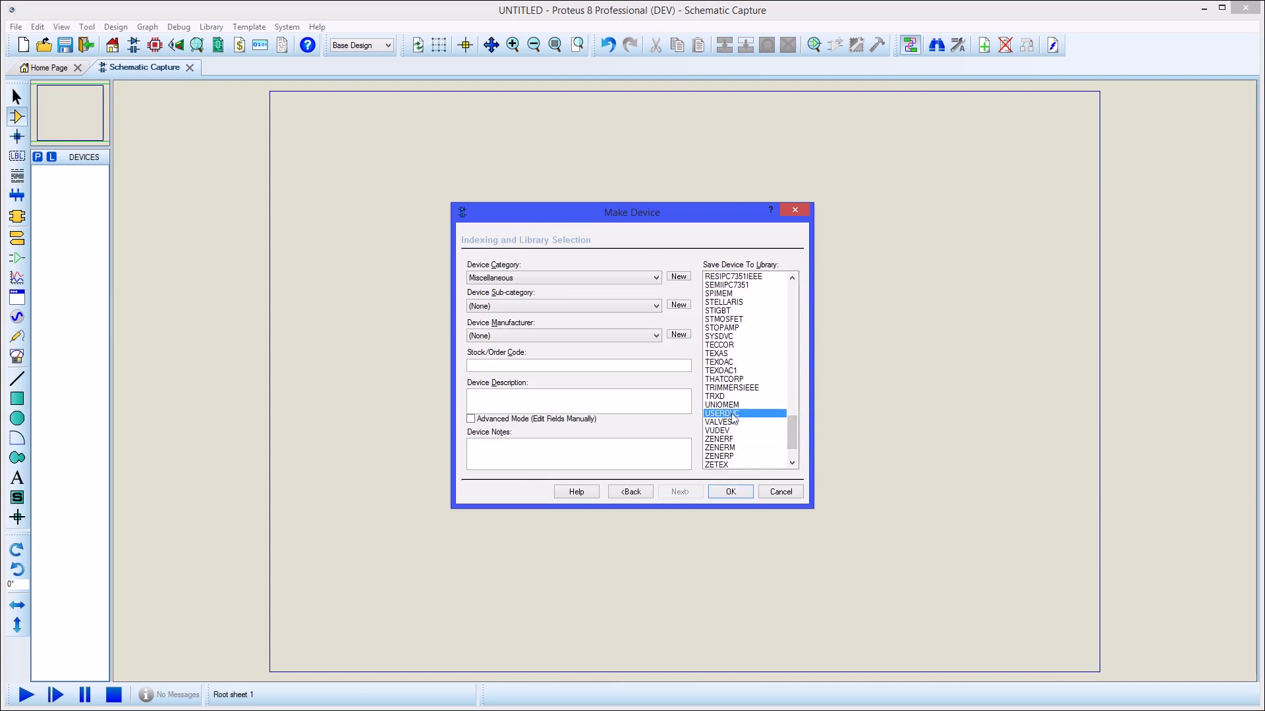
left_click(732, 493)
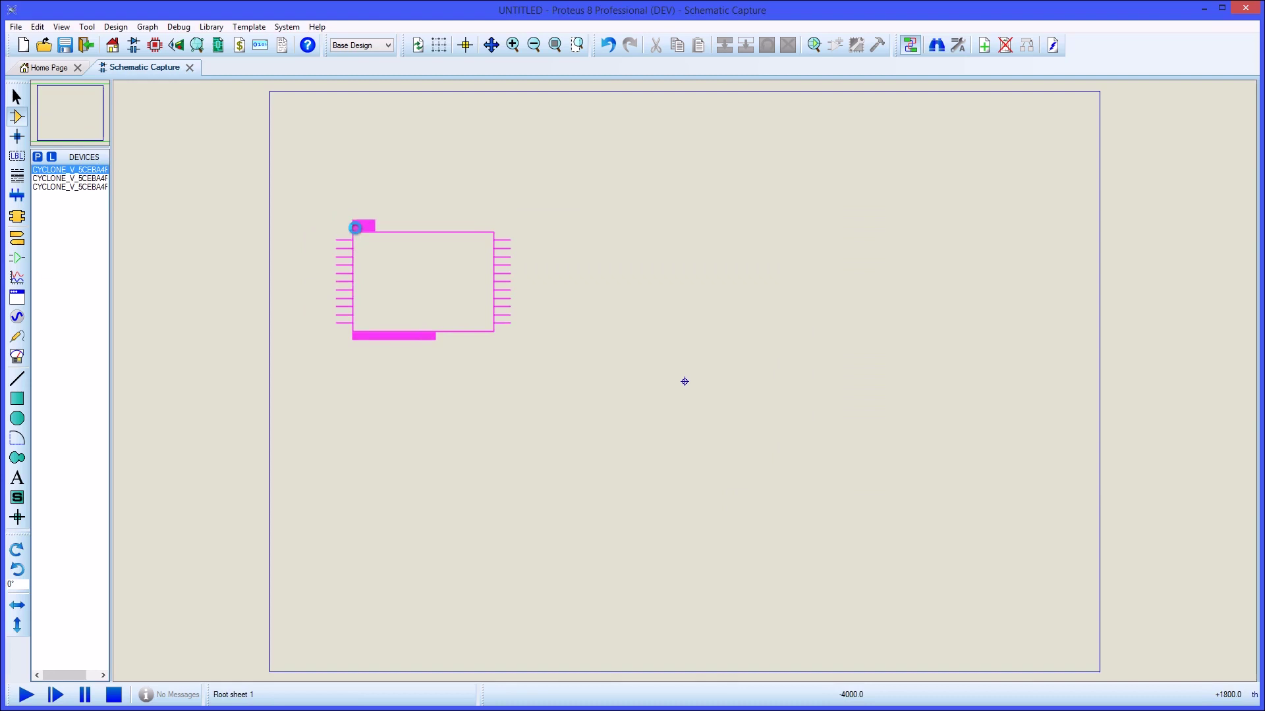
- Place the three gates U?:A, U?:B and U?:C on the sheet
left_click(355, 228)
left_click(582, 185)
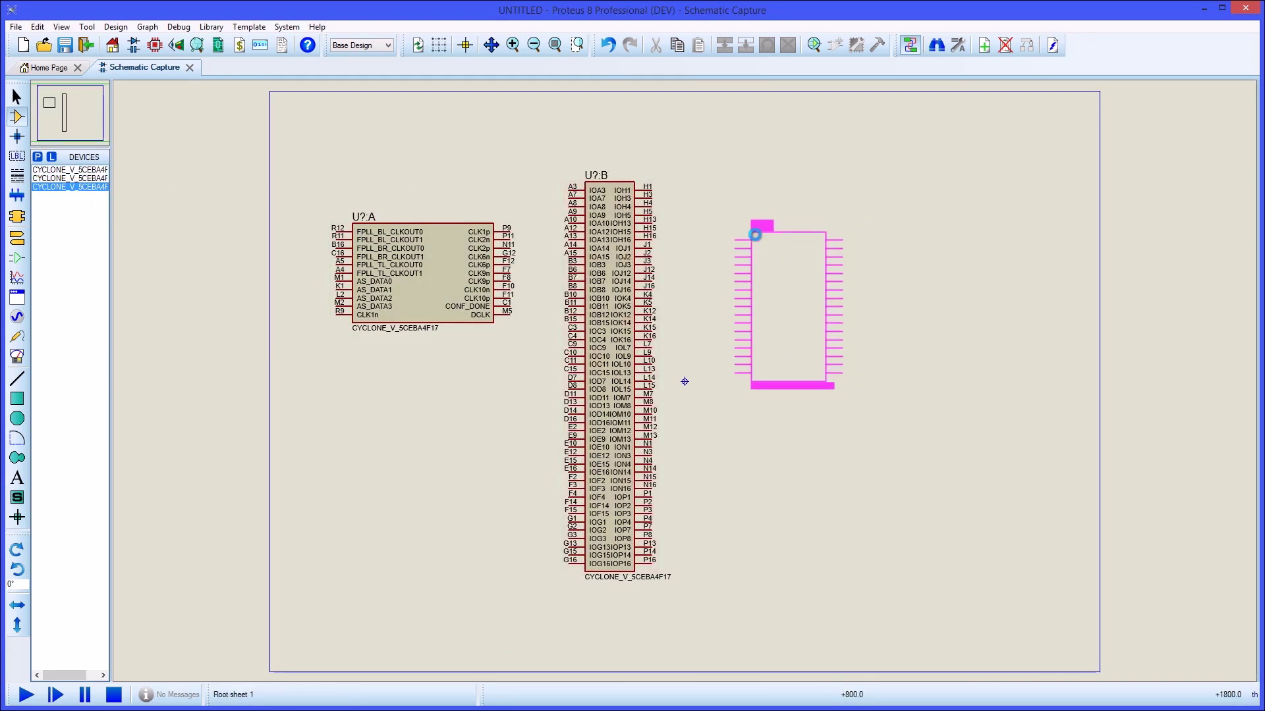
left_click(755, 235)
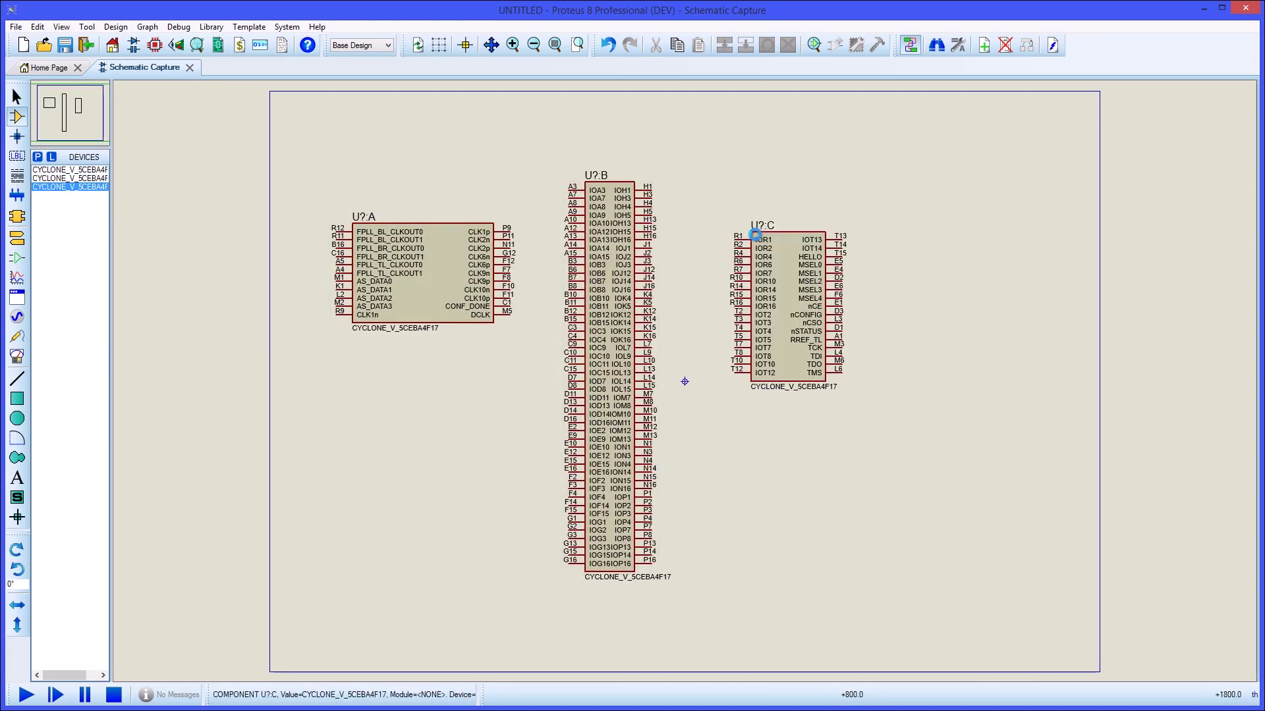
- Create a 3.3 V VCC_AUX power rail and connect the VCC_AUX net to it
left_click(125, 28)
left_click(138, 95)
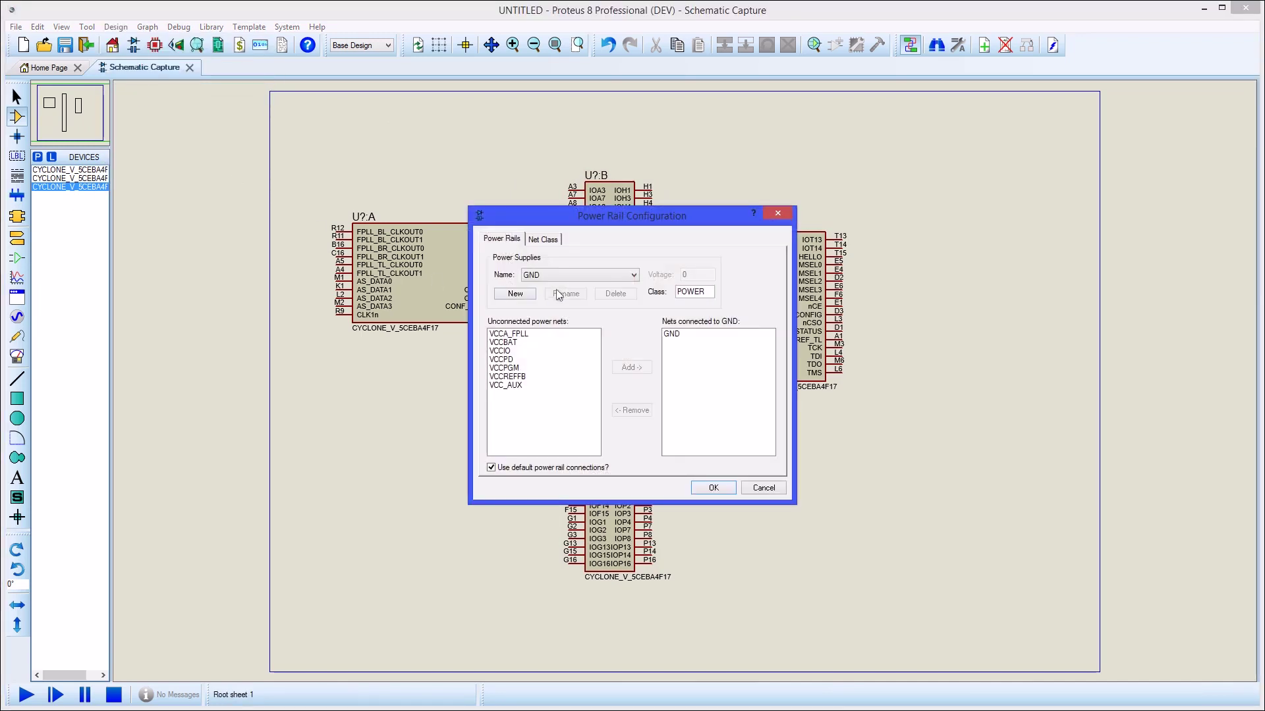
left_click(633, 275)
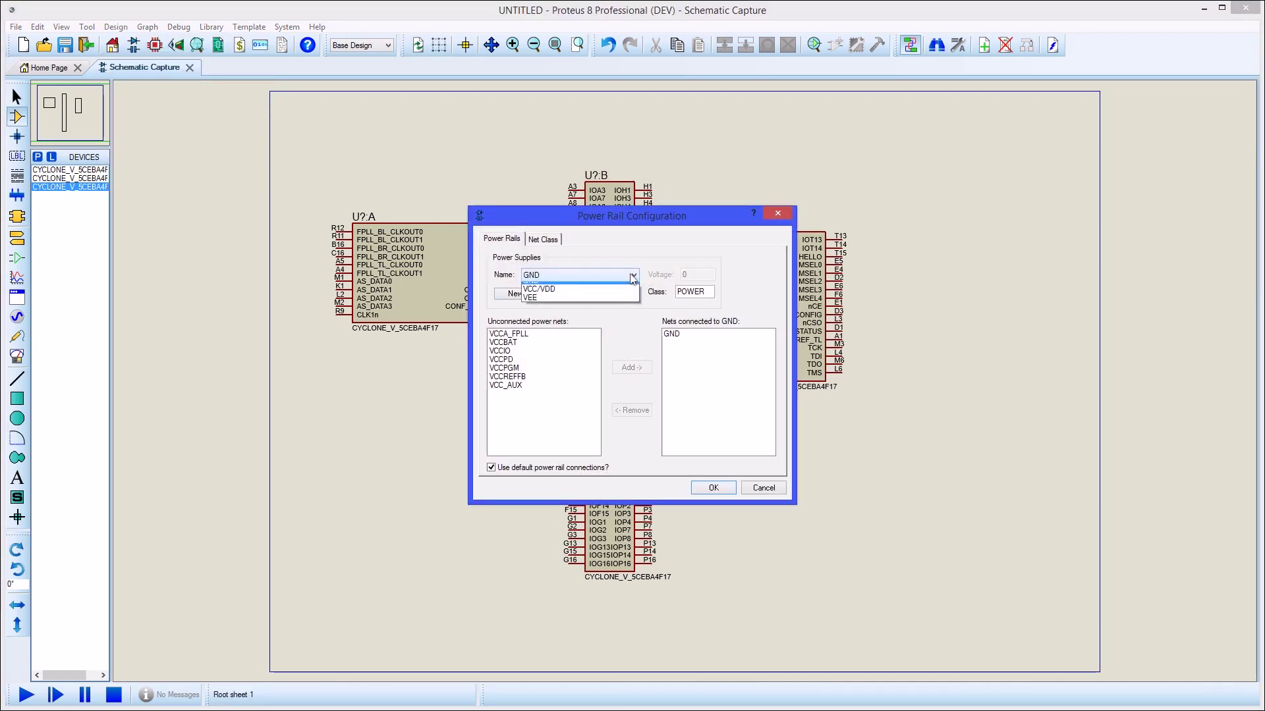
left_click(627, 298)
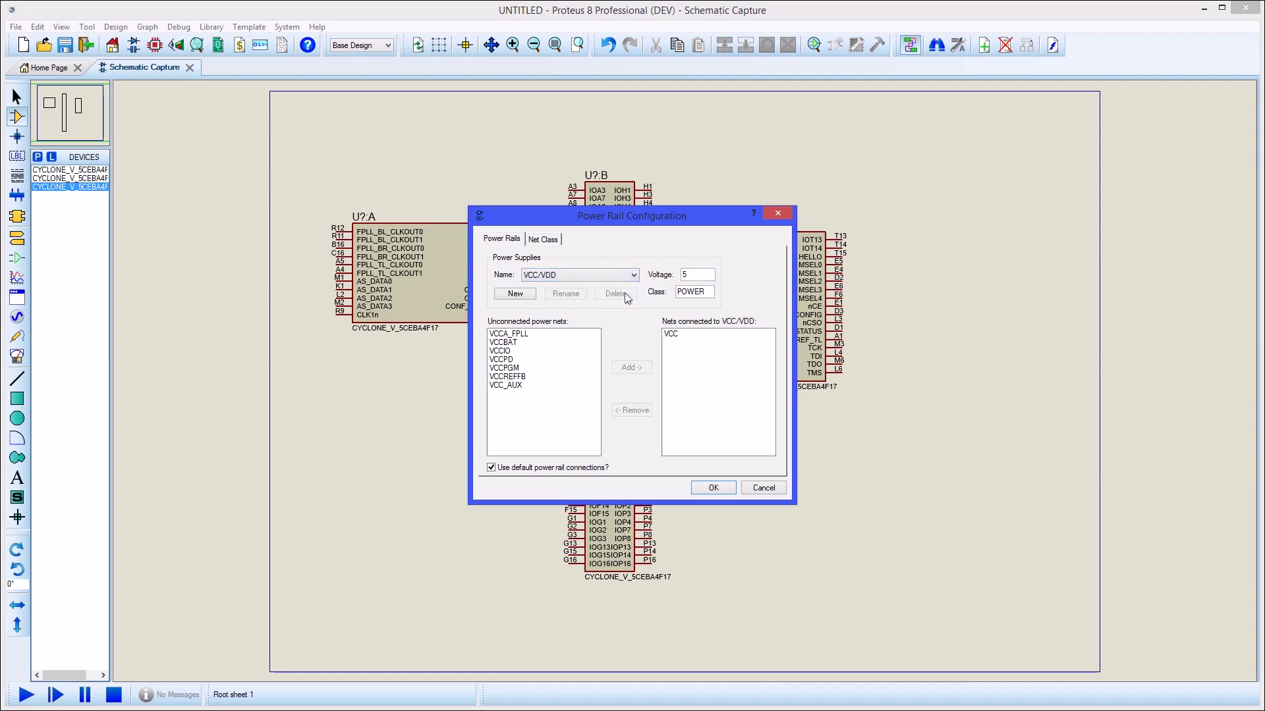
left_click(515, 294)
type("VCC_AUX")
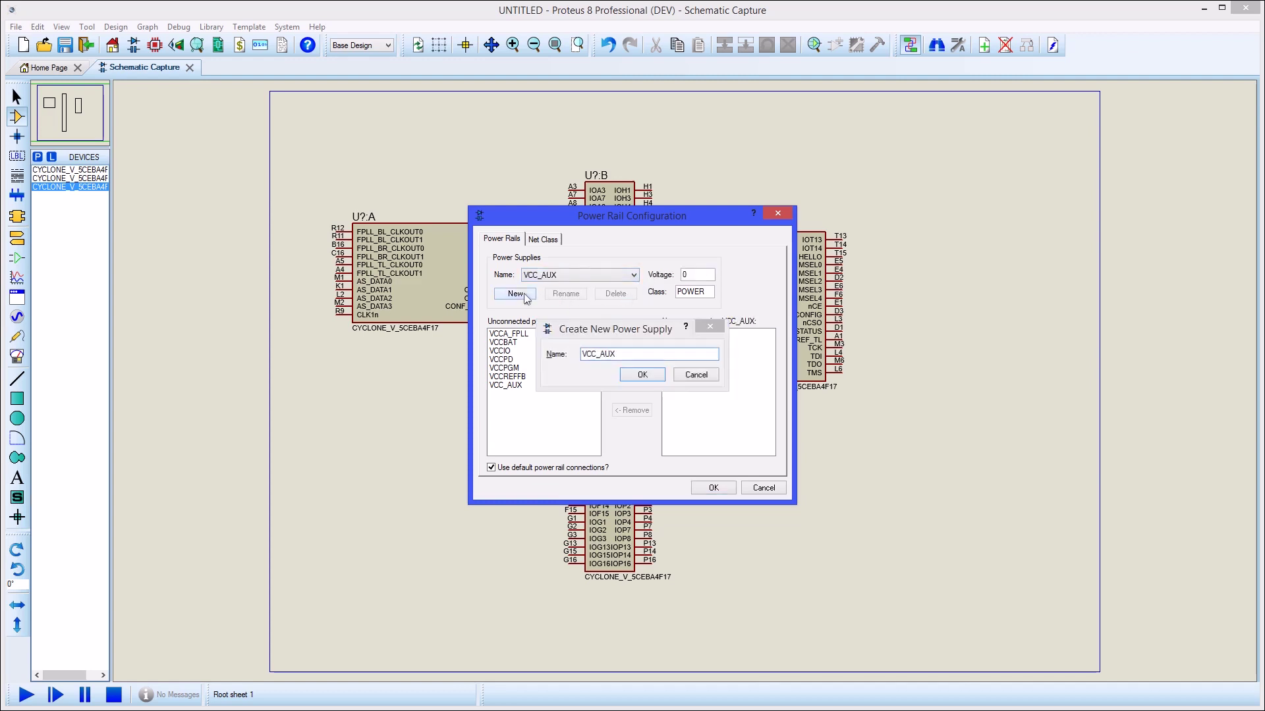
key("Return")
double_click(687, 275)
type("3.3")
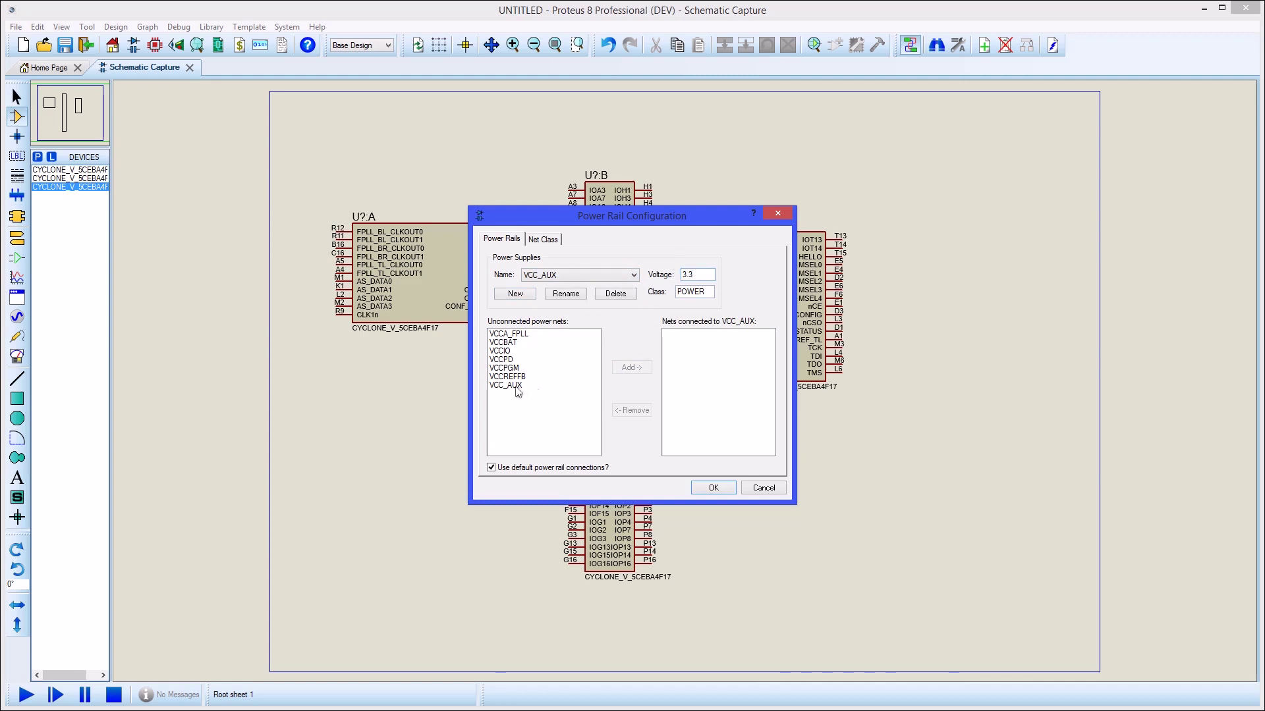
left_click(517, 387)
left_click(627, 371)
- Connect the six nets from VCCREFFB up to VCCBAT to the VCC/VDD supply
left_click(632, 275)
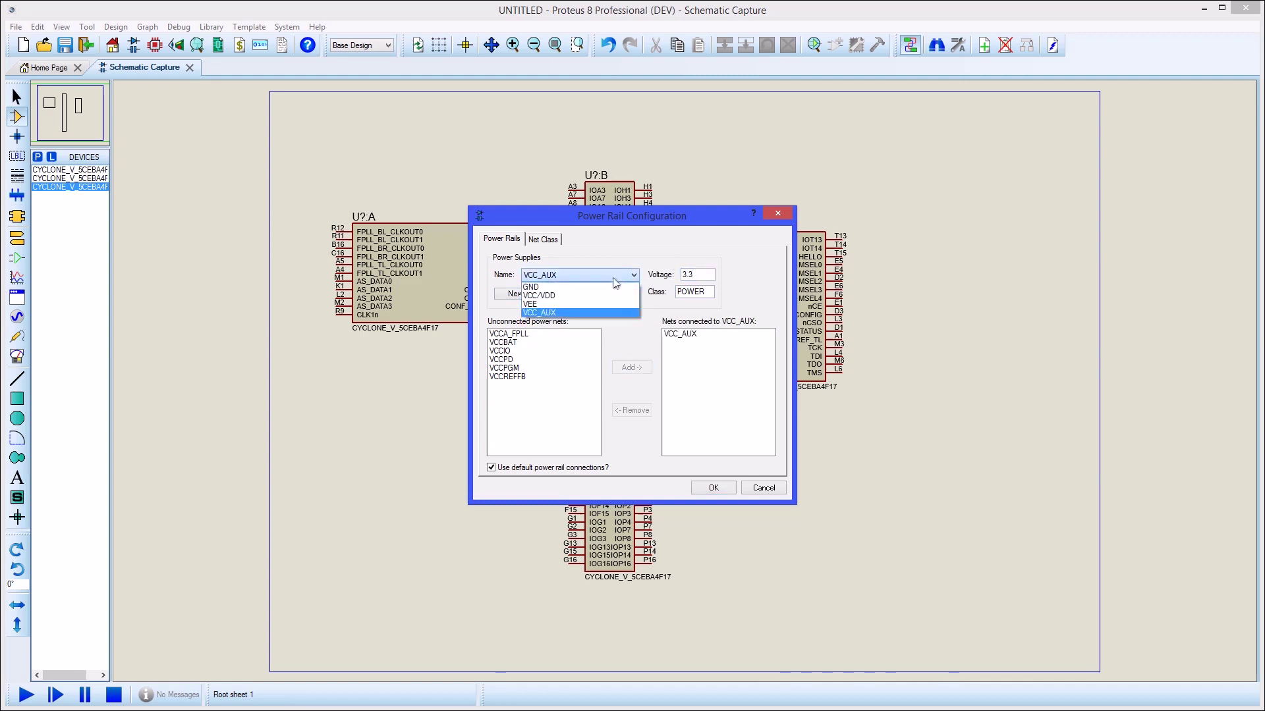
left_click(553, 292)
left_click(527, 376)
left_click_drag(527, 378, 535, 333)
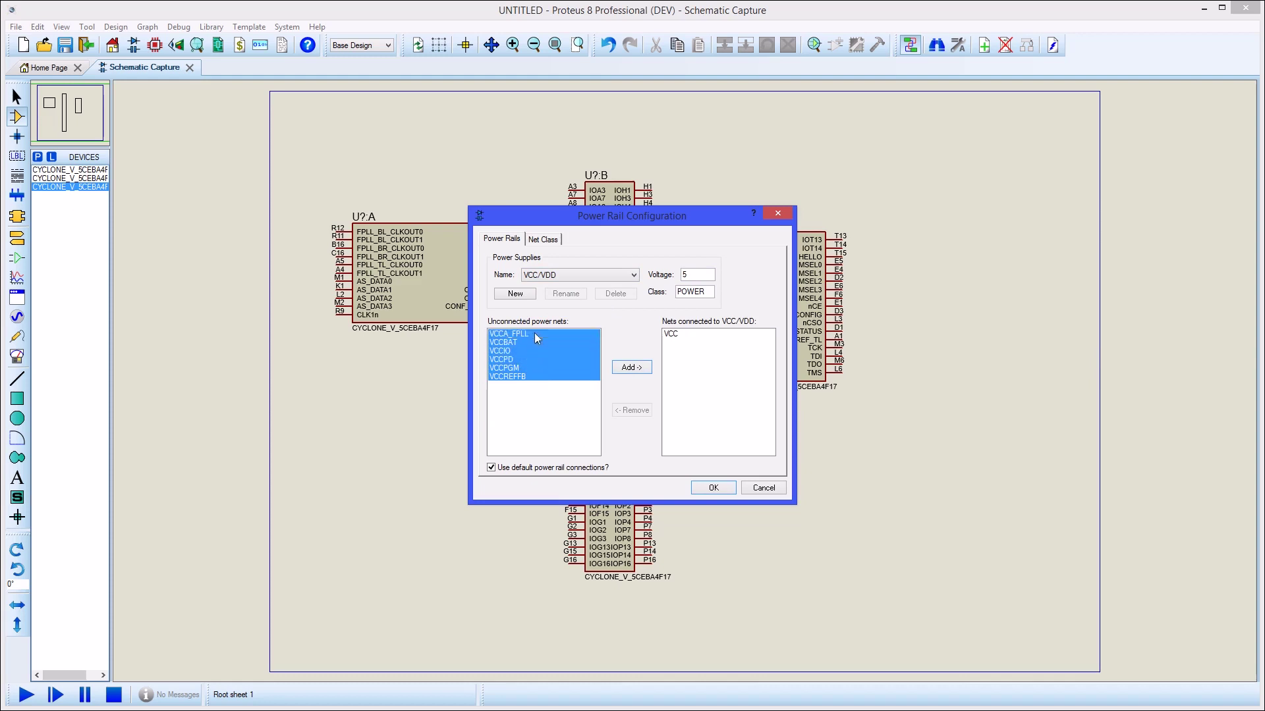
left_click(631, 366)
- Apply the power rails and open the Packaging Tool for gate U?:C
left_click(714, 488)
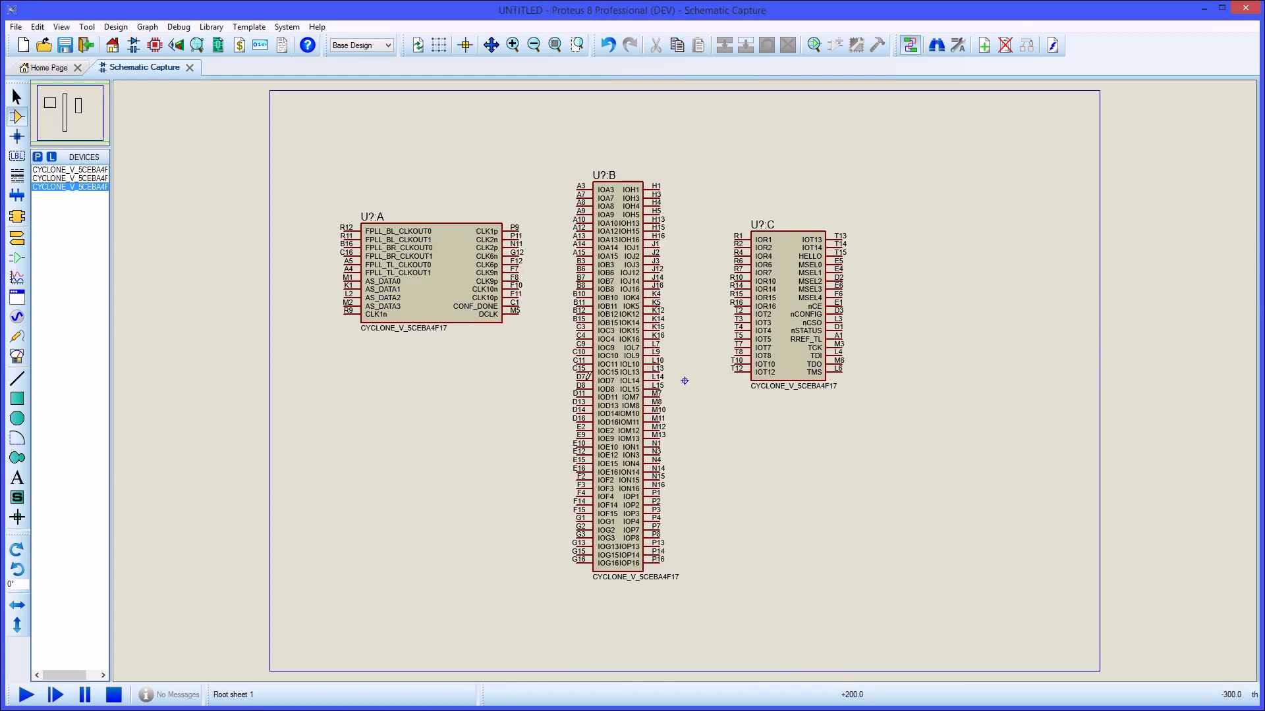
left_click(466, 283)
left_click(607, 296, "ctrl")
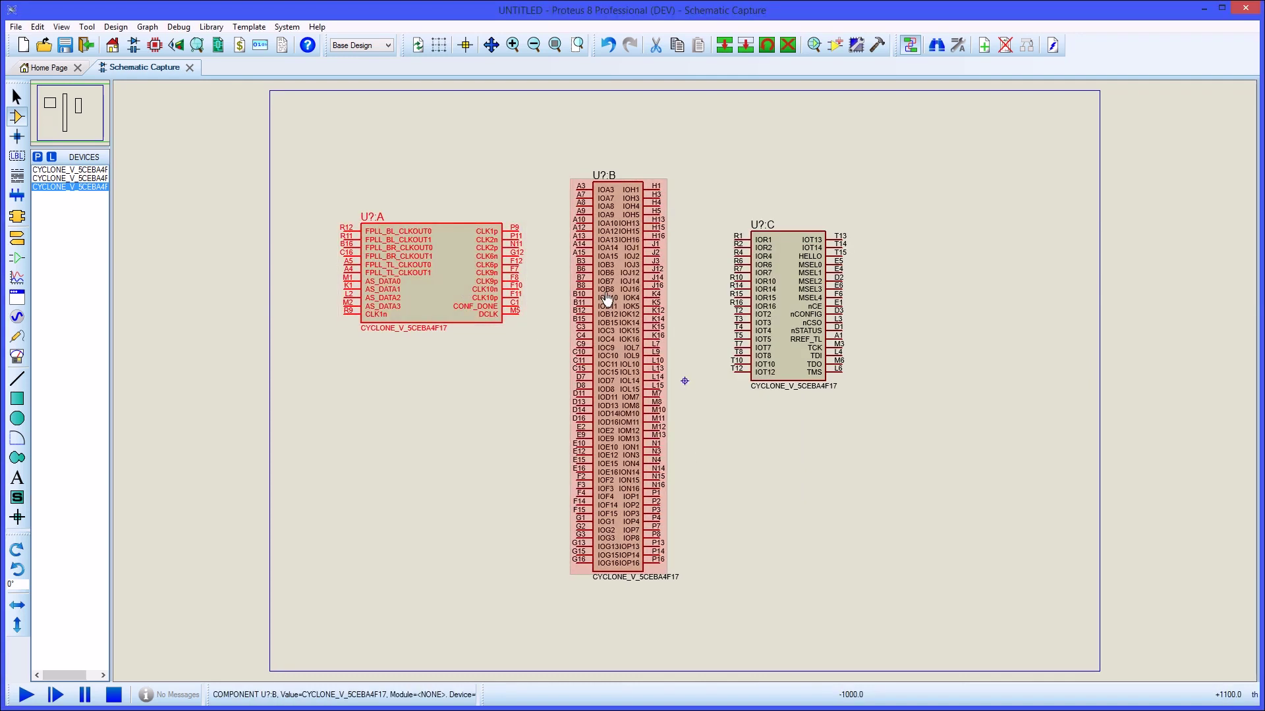
right_click(788, 298)
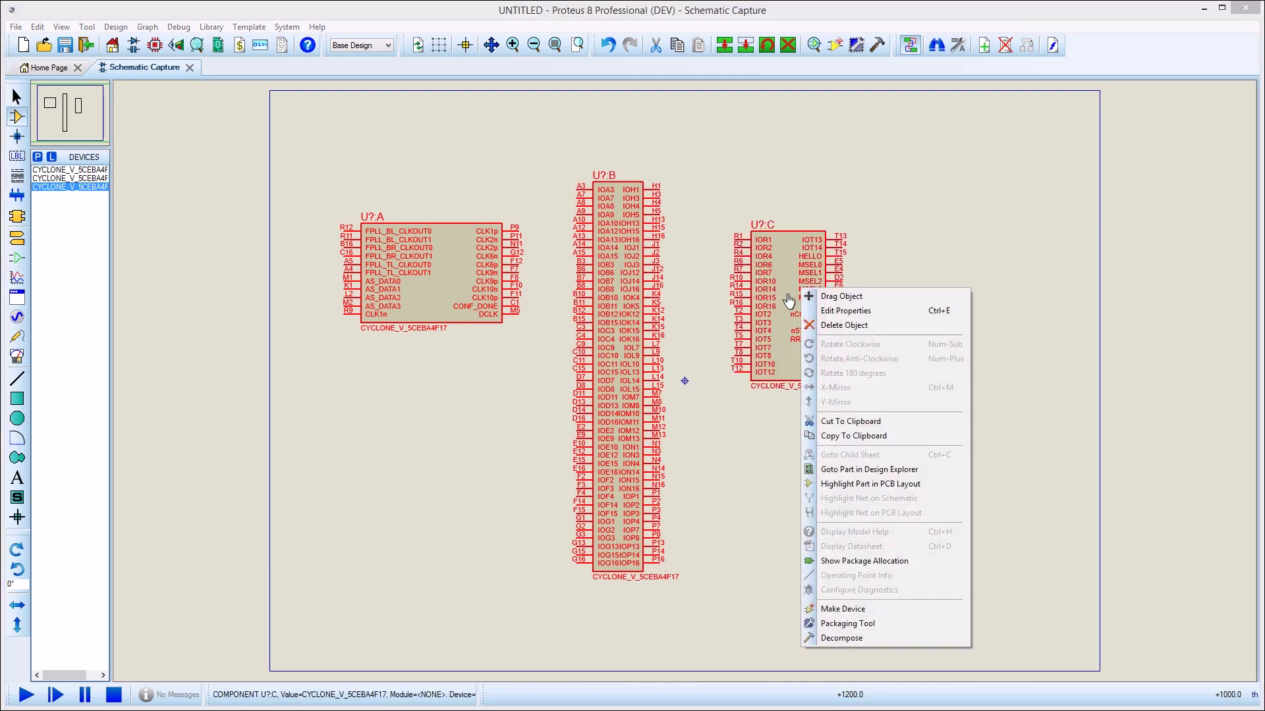
left_click(836, 624)
left_click(631, 386)
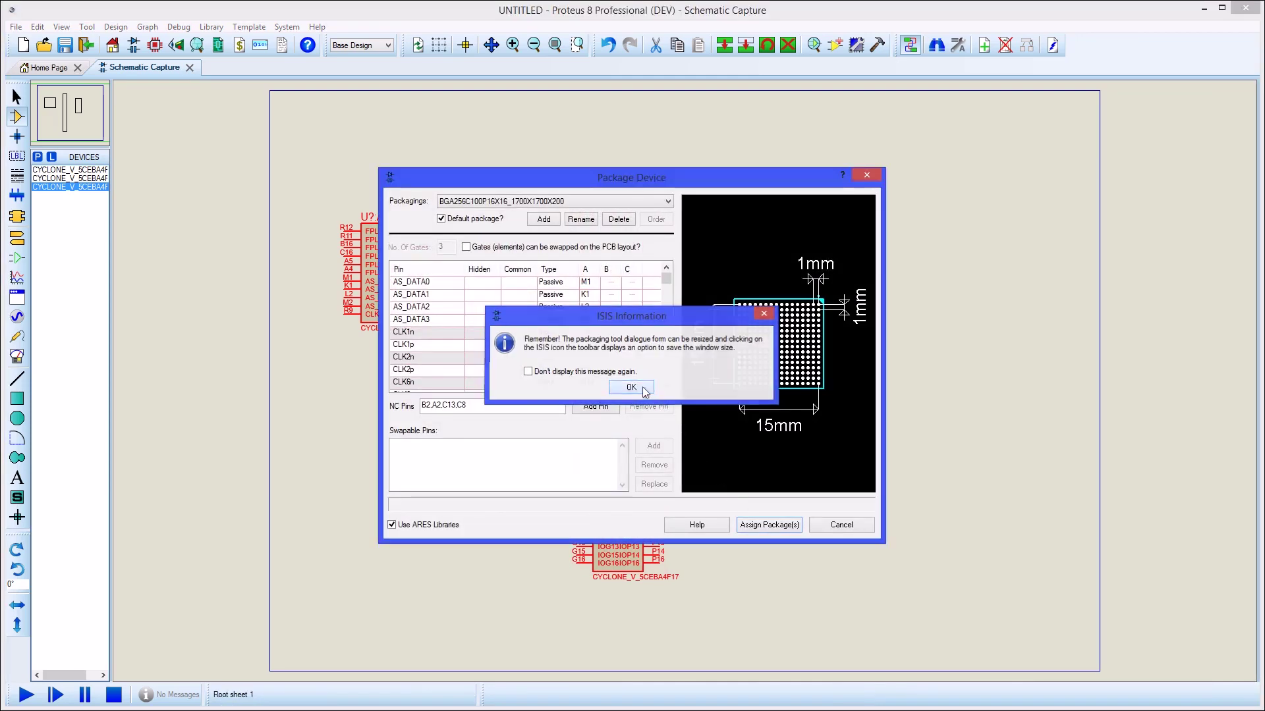
- Load the CY8C3XXXX_XXX_TQFP100_5JTAG.txt pin script, assign packages and save to USERDVC
right_click(636, 373)
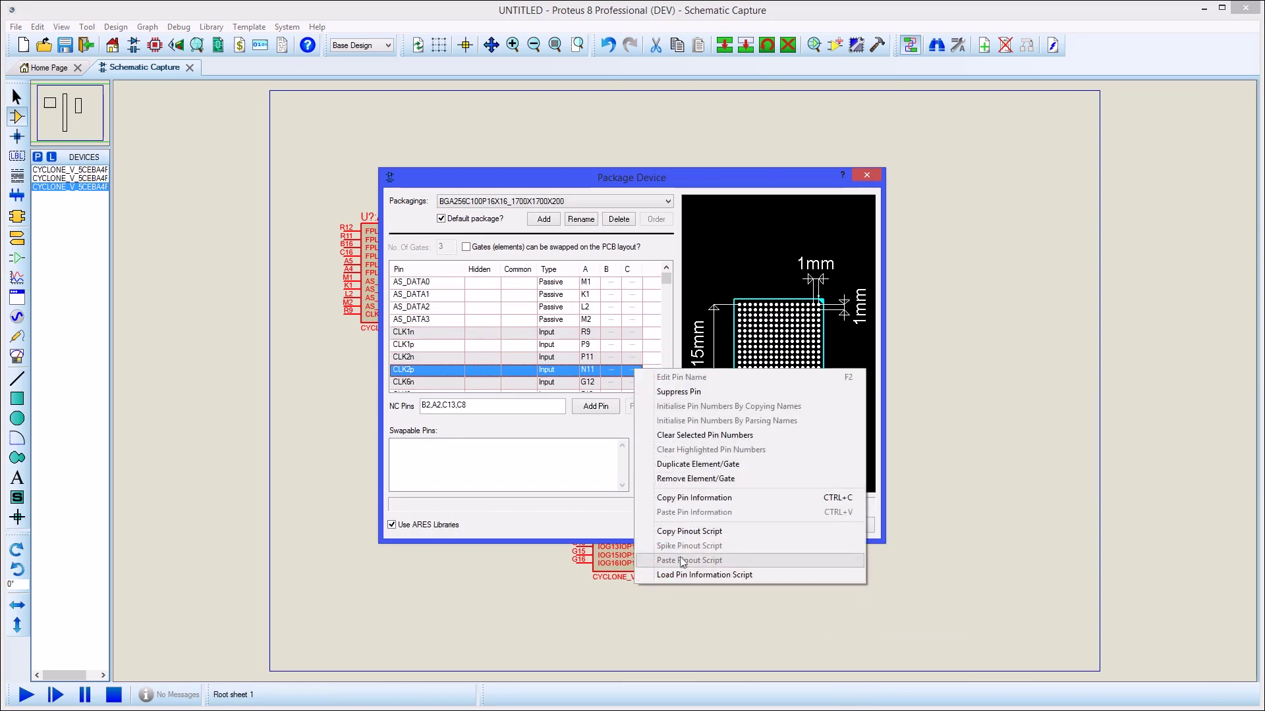
left_click(682, 575)
left_click(553, 328)
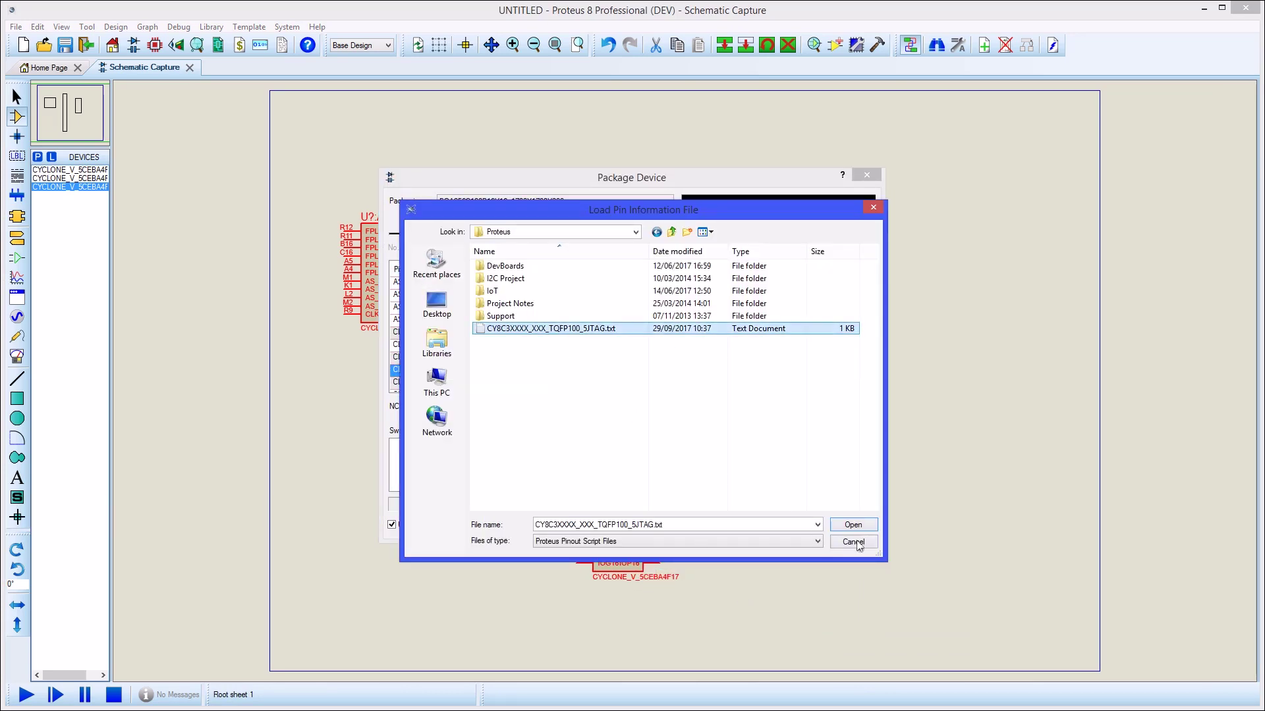
left_click(859, 527)
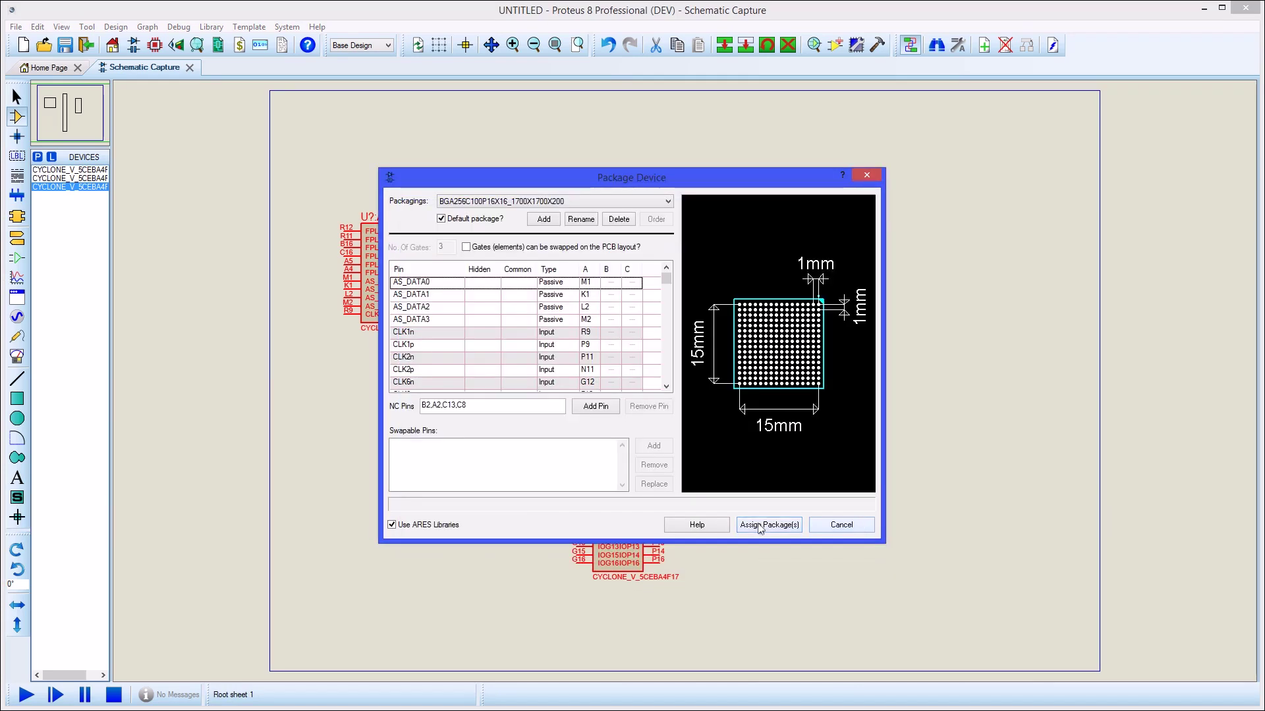
left_click(762, 527)
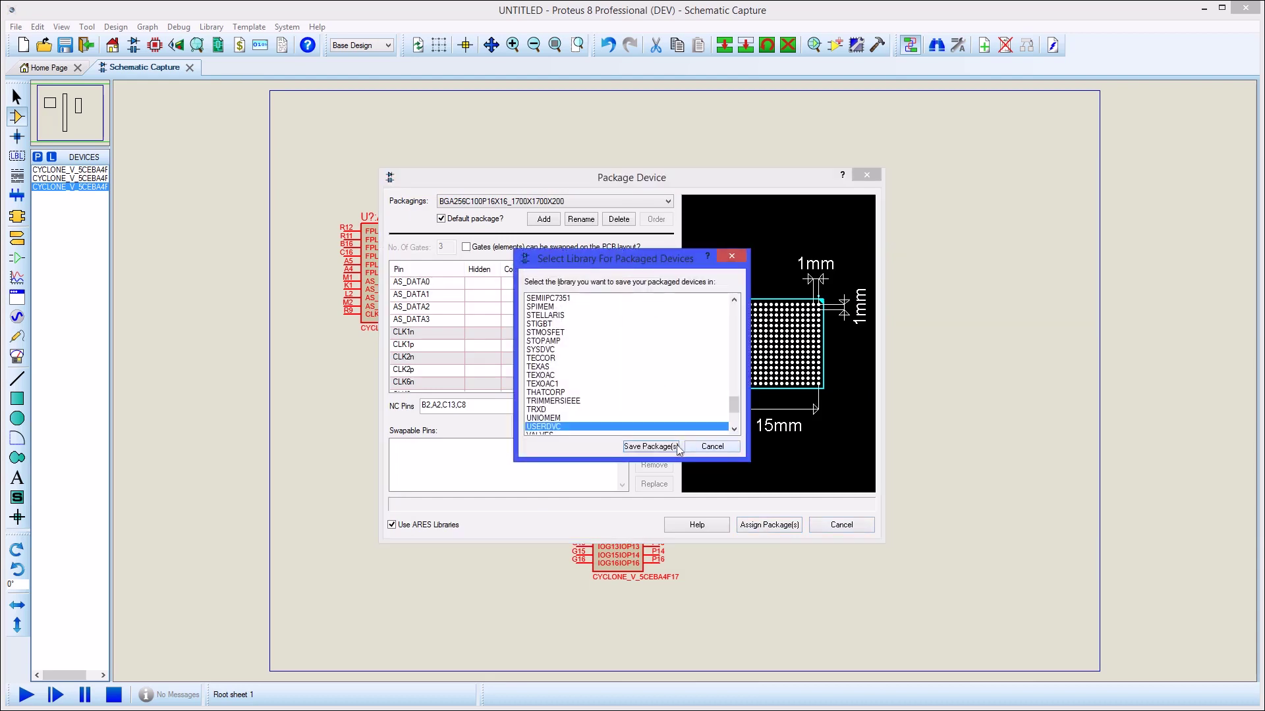
left_click(662, 447)
left_click(610, 389)
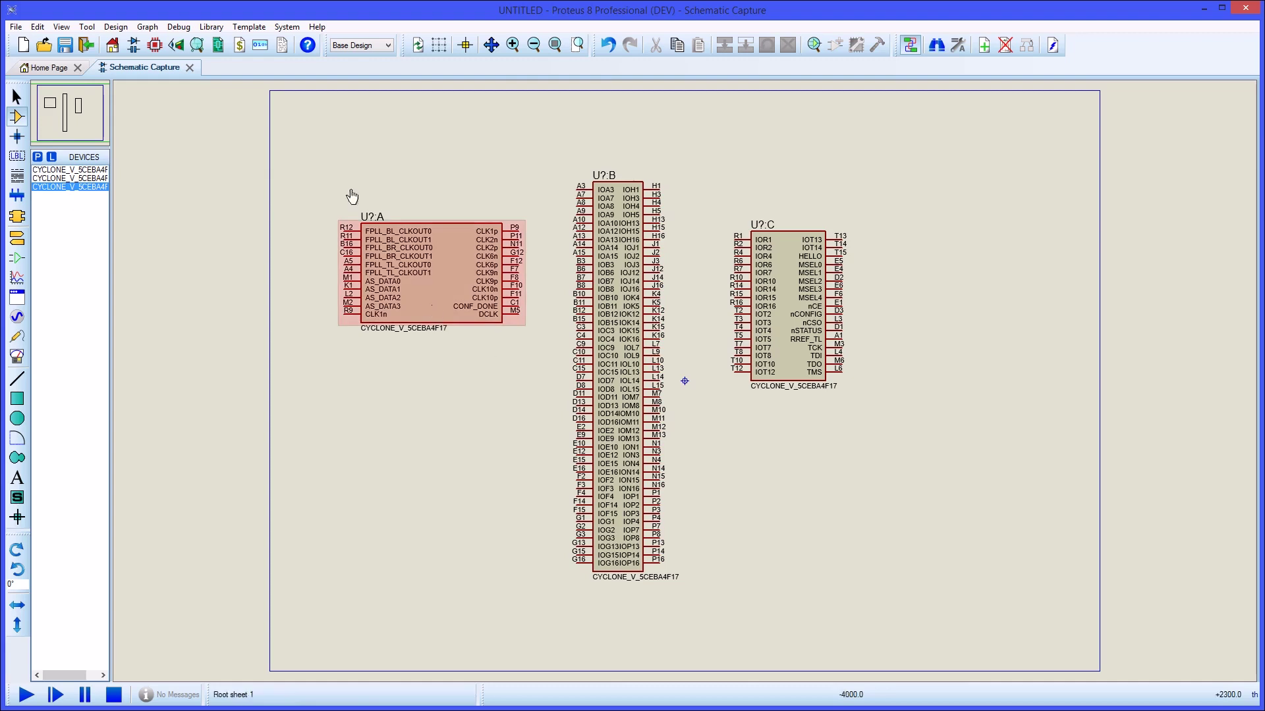
- Import the BSDL file CY8C3XXXX_XXX_TQFP100_5JTAG.bsdl to build a device
left_click(211, 27)
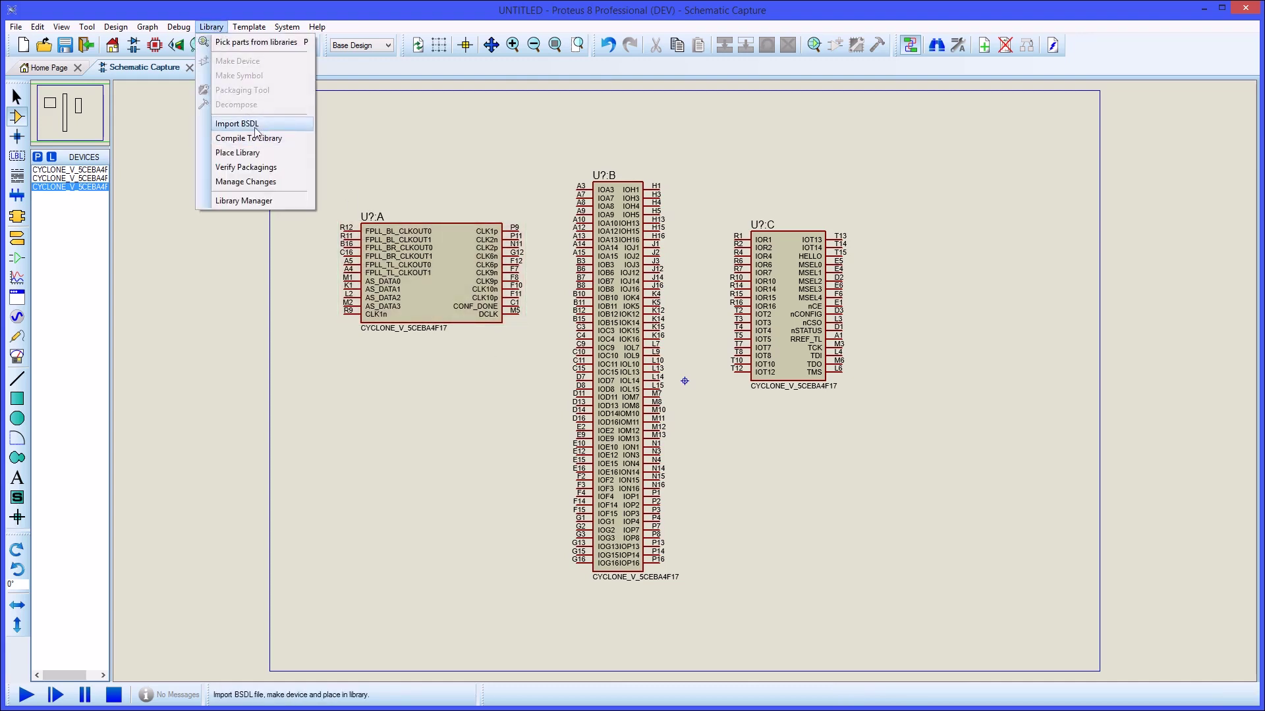
left_click(234, 124)
left_click(502, 343)
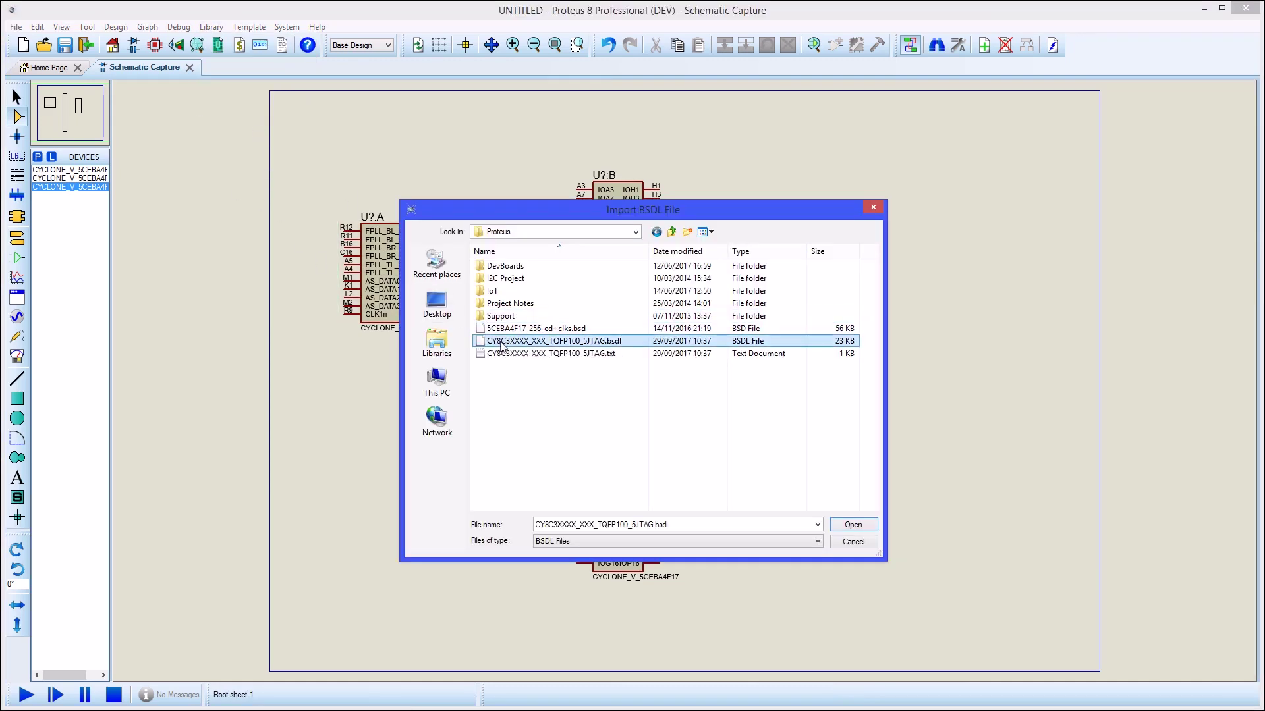
left_click(842, 525)
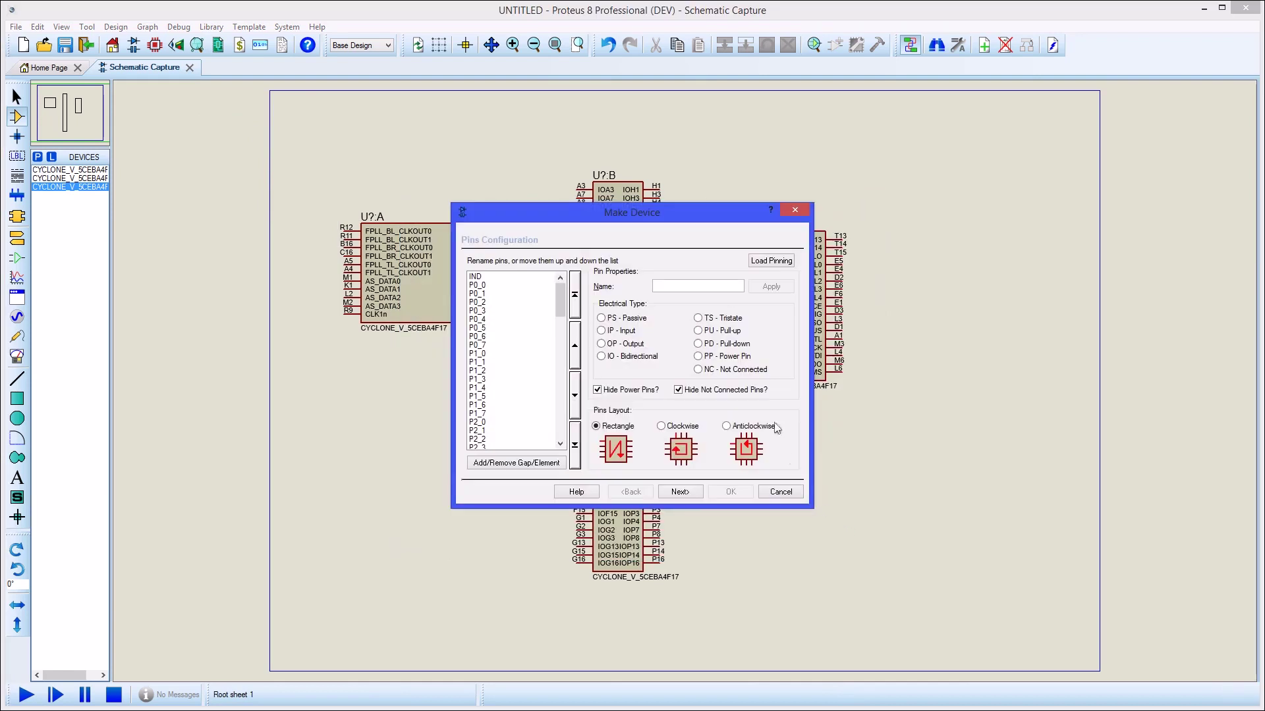
- Load pin names from the matching pin information text file
left_click(770, 261)
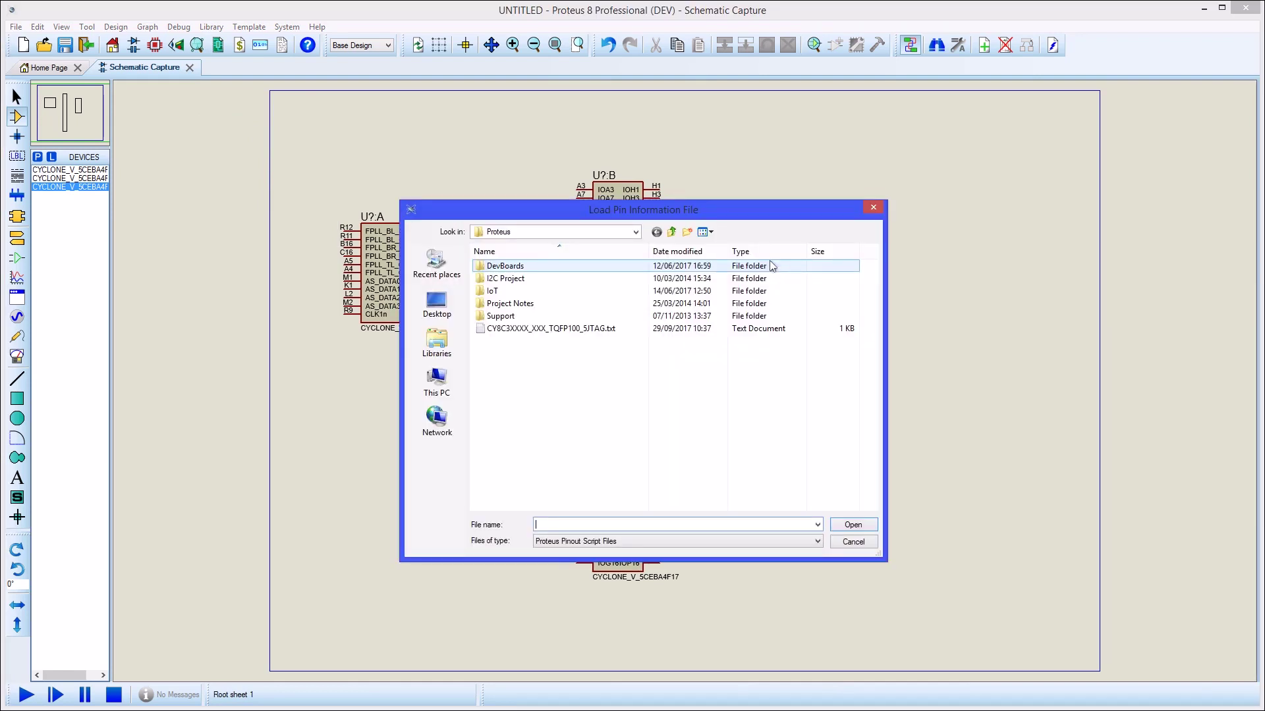
left_click(606, 330)
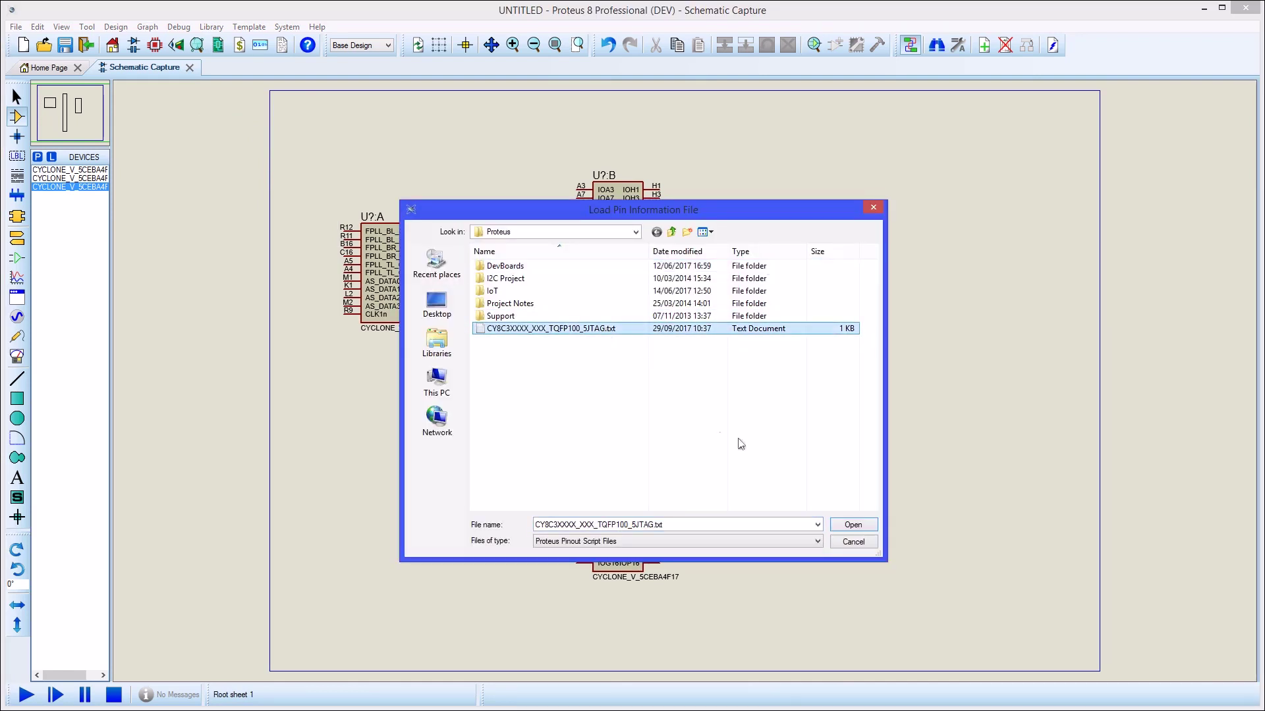
left_click(849, 524)
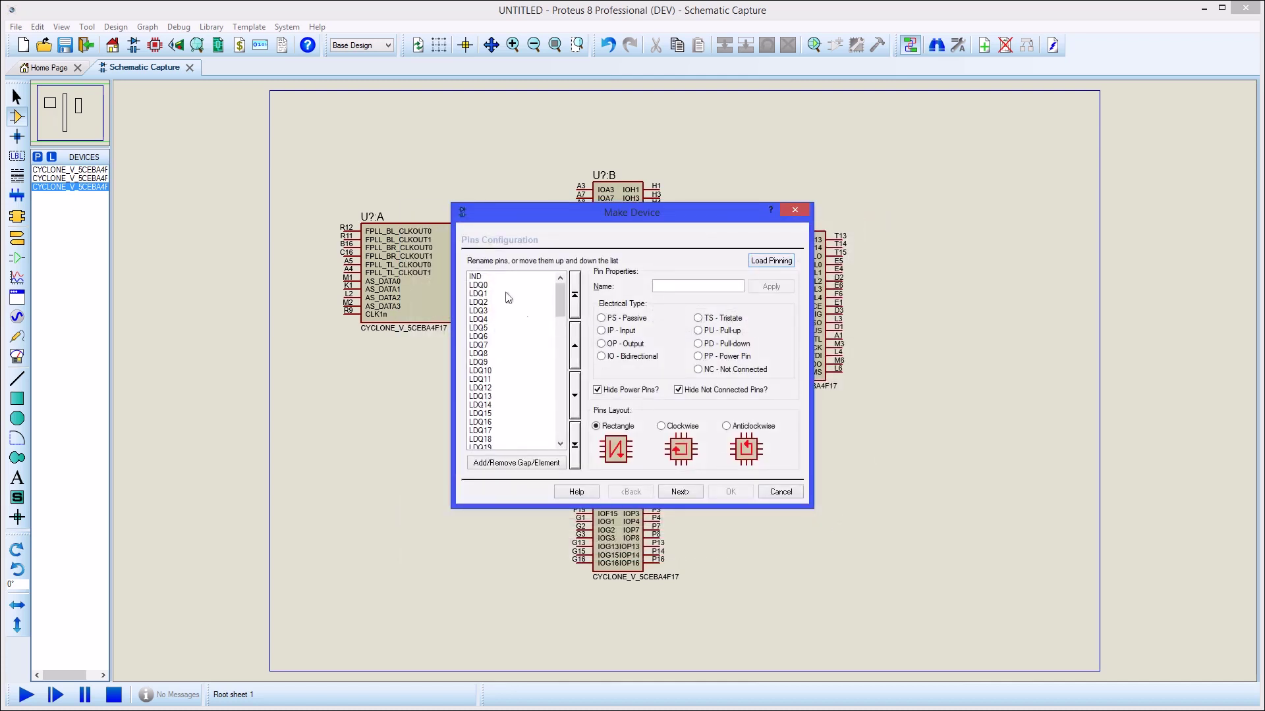